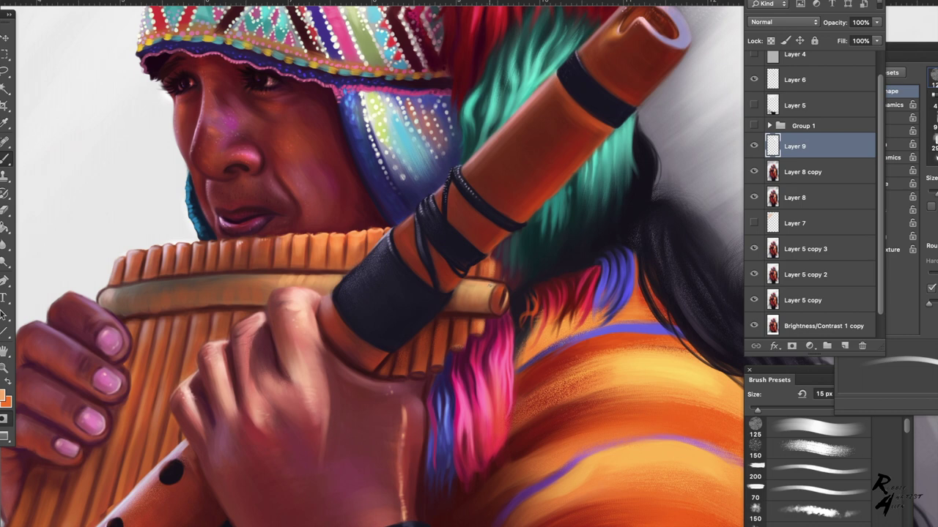
Reduce the brush size for fine light-orange detail on Layer 9 around the hands and flutes.
{"action": "key", "text": "bracketleft"}
{"action": "key", "text": "bracketleft"}
{"action": "key", "text": "bracketleft"}
{"action": "key", "text": "bracketleft"}
{"action": "key", "text": "bracketleft"}
{"action": "key", "text": "bracketright"}
{"action": "key", "text": "z"}
{"action": "left_click_drag", "start_coordinate": [293, 273], "coordinate": [262, 281]}
{"action": "left_click", "coordinate": [450, 254]}
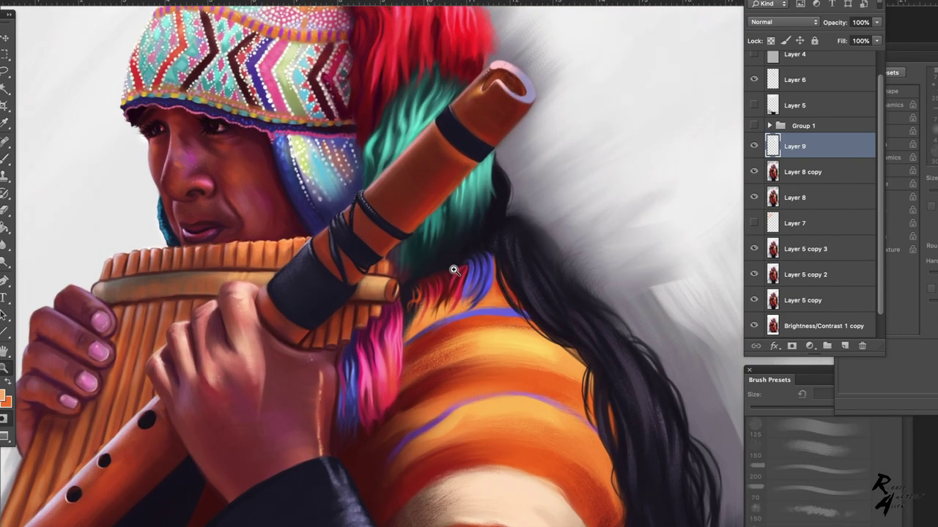
Sample the near-black tone of the dark hair below the green tassel and enlarge the brush to 80 px.
{"action": "key", "text": "i"}
{"action": "left_click", "coordinate": [492, 229]}
{"action": "scroll", "coordinate": [504, 263], "scroll_direction": "down", "scroll_amount": 2}
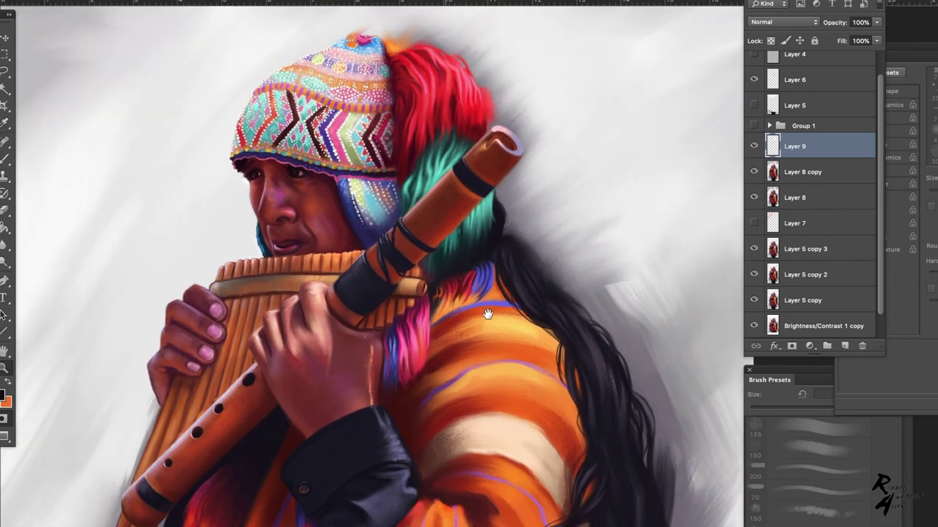
{"action": "left_click_drag", "start_coordinate": [451, 306], "coordinate": [511, 308]}
{"action": "scroll", "coordinate": [561, 227], "scroll_direction": "up", "scroll_amount": 1}
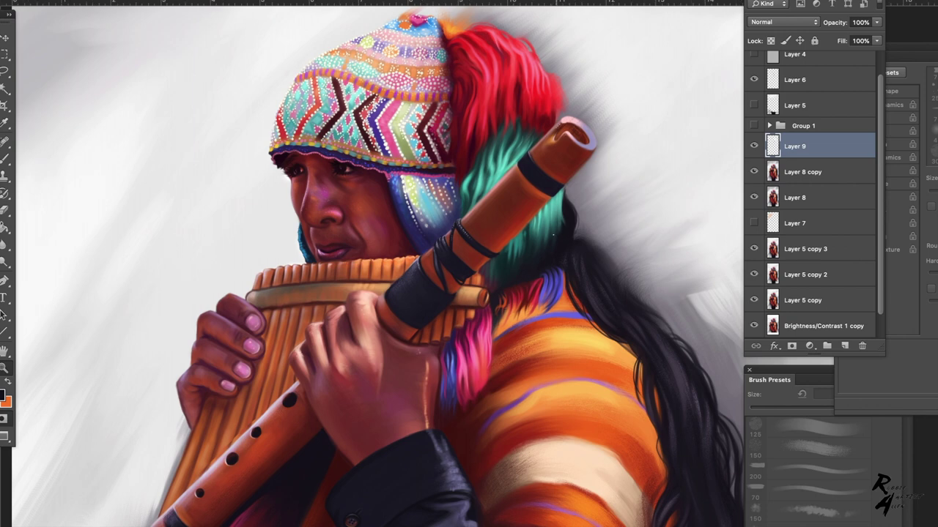
{"action": "key", "text": "b"}
{"action": "key", "text": "bracketright"}
{"action": "key", "text": "bracketright"}
{"action": "key", "text": "bracketright"}
{"action": "key", "text": "bracketright"}
{"action": "key", "text": "bracketright"}
{"action": "key", "text": "bracketright"}
{"action": "key", "text": "bracketright"}
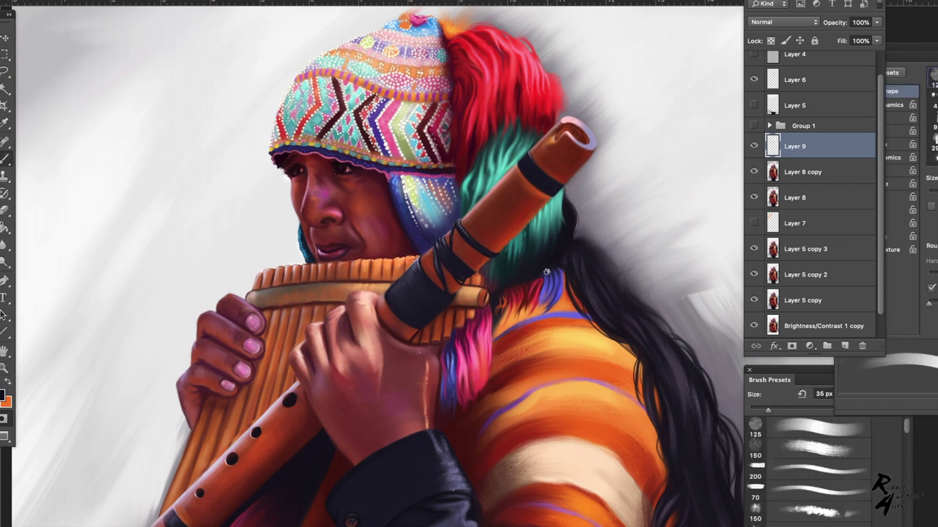
{"action": "key", "text": "bracketright"}
{"action": "key", "text": "bracketright"}
{"action": "key", "text": "bracketright"}
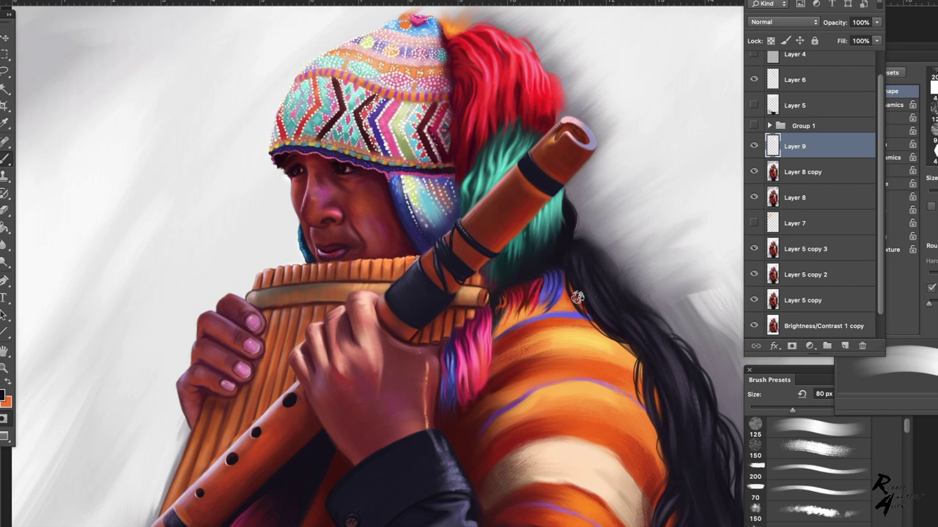
Paint small dots along the ear flap's edge with an 8 px brush in the pink of the cap's trim.
{"action": "key", "text": "z"}
{"action": "scroll", "coordinate": [516, 246], "scroll_direction": "down", "scroll_amount": 2}
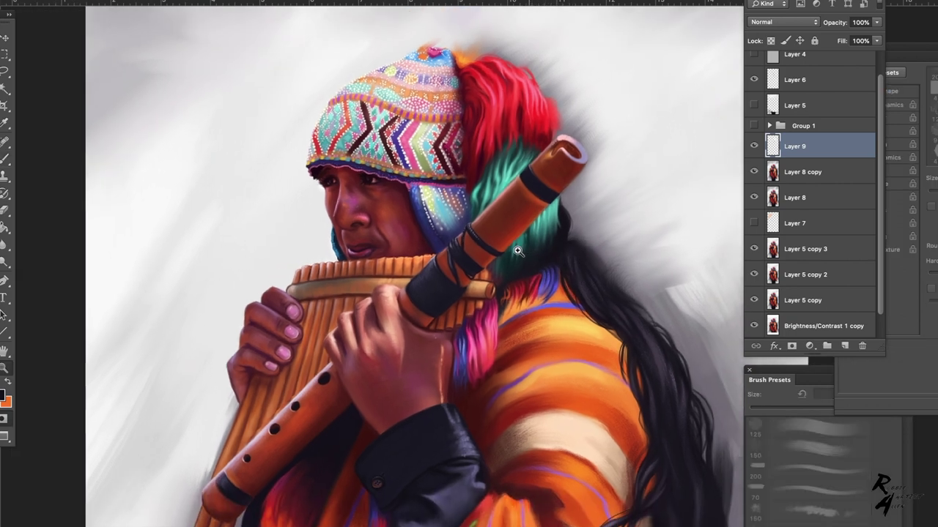
{"action": "scroll", "coordinate": [421, 156], "scroll_direction": "up", "scroll_amount": 4}
{"action": "scroll", "coordinate": [421, 156], "scroll_direction": "up", "scroll_amount": 1}
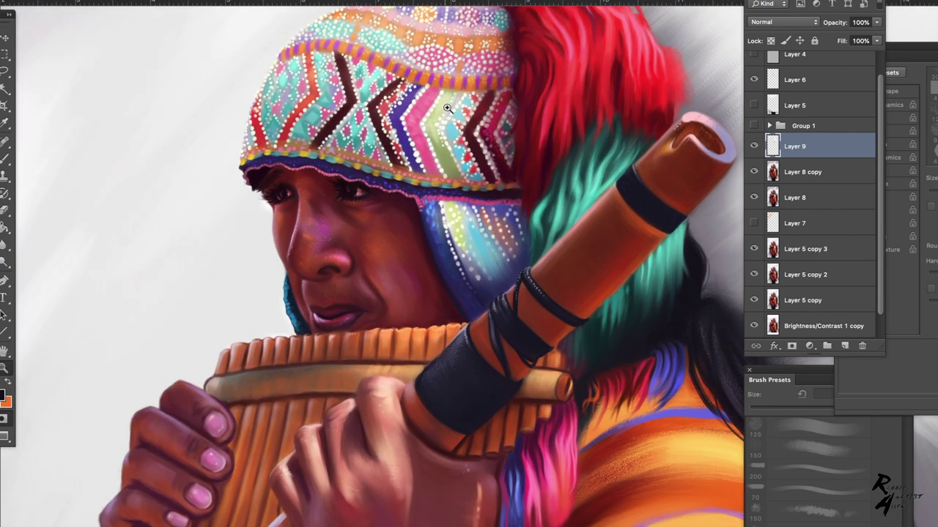
{"action": "scroll", "coordinate": [449, 108], "scroll_direction": "up", "scroll_amount": 1}
{"action": "key", "text": "b"}
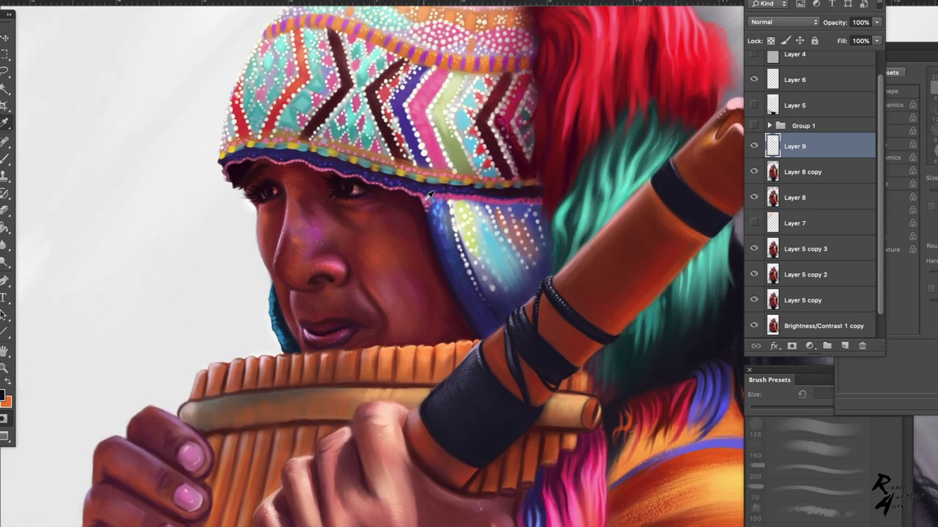
{"action": "key", "text": "bracketleft"}
{"action": "key", "text": "bracketleft"}
{"action": "key", "text": "bracketleft"}
{"action": "key", "text": "bracketleft"}
{"action": "key", "text": "bracketleft"}
{"action": "key", "text": "bracketleft"}
{"action": "key", "text": "bracketleft"}
{"action": "key", "text": "bracketleft"}
{"action": "key", "text": "bracketleft"}
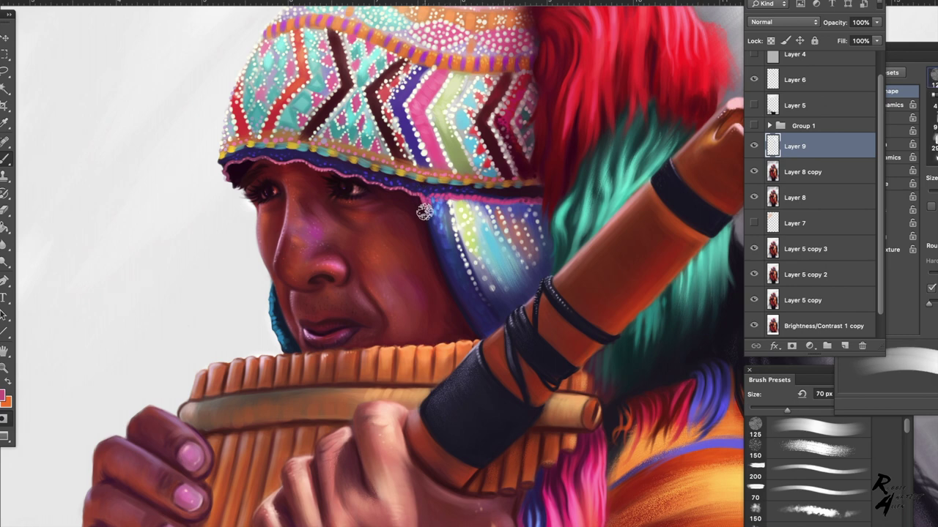
{"action": "key", "text": "bracketleft"}
{"action": "key", "text": "bracketleft"}
{"action": "key", "text": "bracketleft"}
{"action": "key", "text": "bracketleft"}
{"action": "key", "text": "bracketleft"}
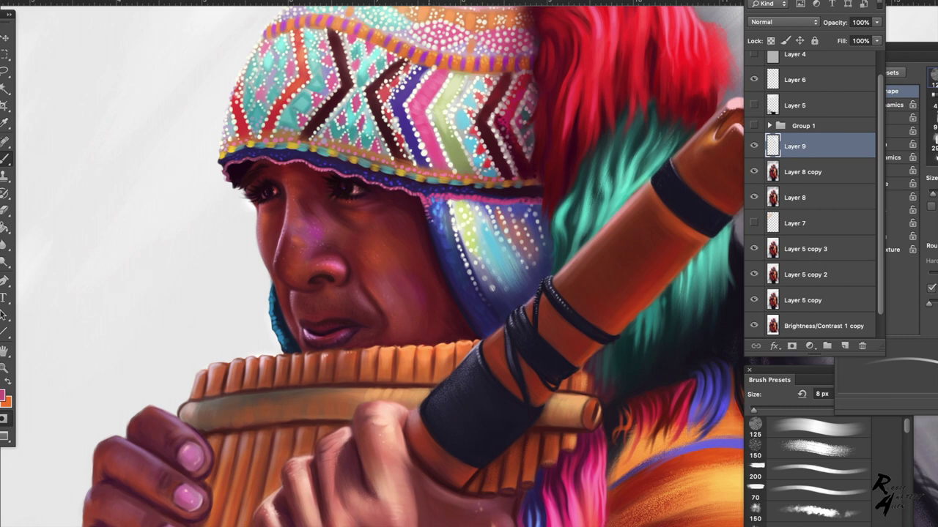
{"action": "left_click", "coordinate": [410, 191], "text": "alt"}
{"action": "scroll", "coordinate": [299, 368], "scroll_direction": "up", "scroll_amount": 3}
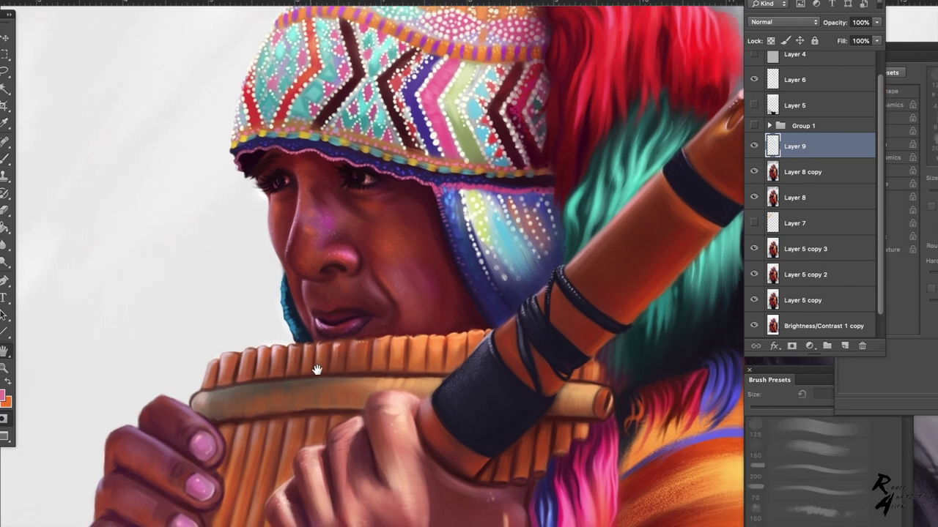
Sample a light peach tone from the front hand's fingers for painting with a 7 px brush.
{"action": "key", "text": "i"}
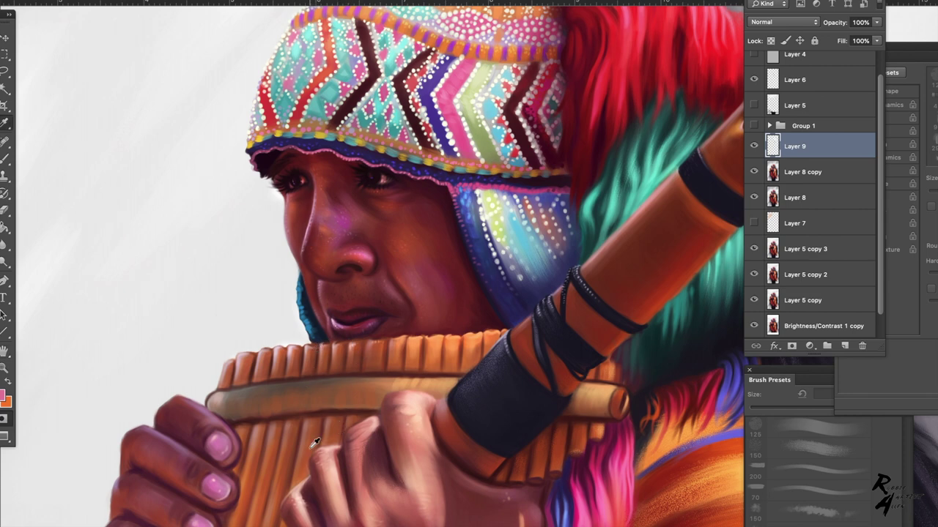
{"action": "left_click", "coordinate": [306, 504]}
{"action": "key", "text": "b"}
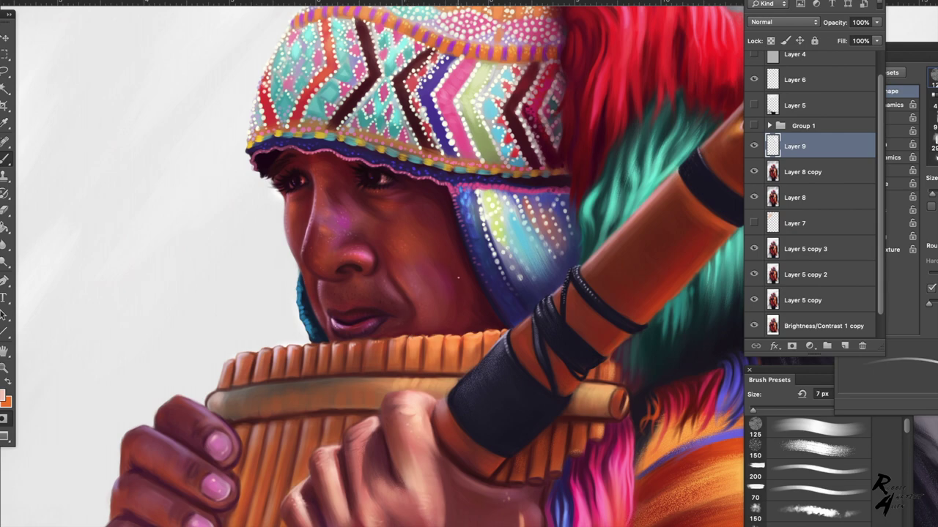
Brighten the rim of the flute's open end in light pink, enlarging the brush to 30 px.
{"action": "key", "text": "z"}
{"action": "left_click_drag", "start_coordinate": [461, 279], "coordinate": [432, 286]}
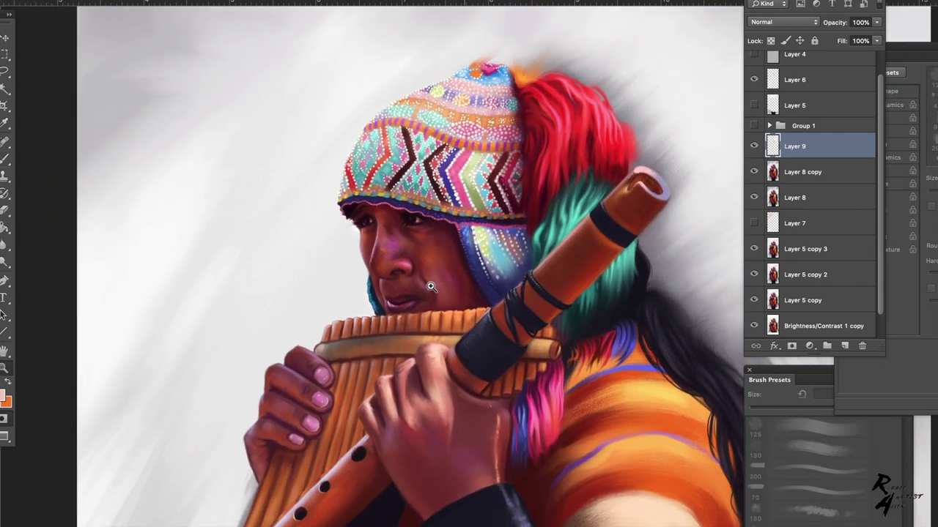
{"action": "left_click_drag", "start_coordinate": [610, 288], "coordinate": [576, 299]}
{"action": "key", "text": "space"}
{"action": "left_click_drag", "start_coordinate": [603, 202], "coordinate": [620, 159]}
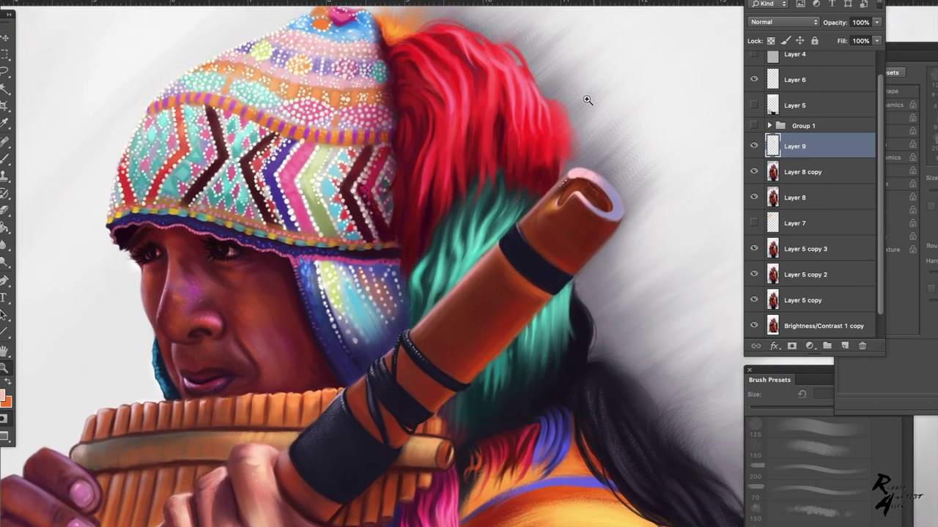
{"action": "key", "text": "b"}
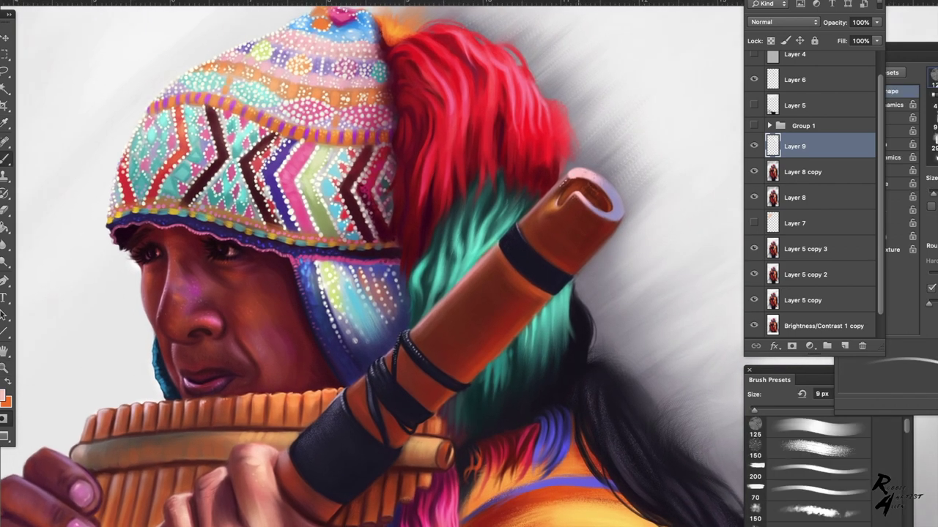
{"action": "key", "text": "bracketright"}
{"action": "key", "text": "bracketright"}
{"action": "key", "text": "bracketright"}
{"action": "key", "text": "bracketright"}
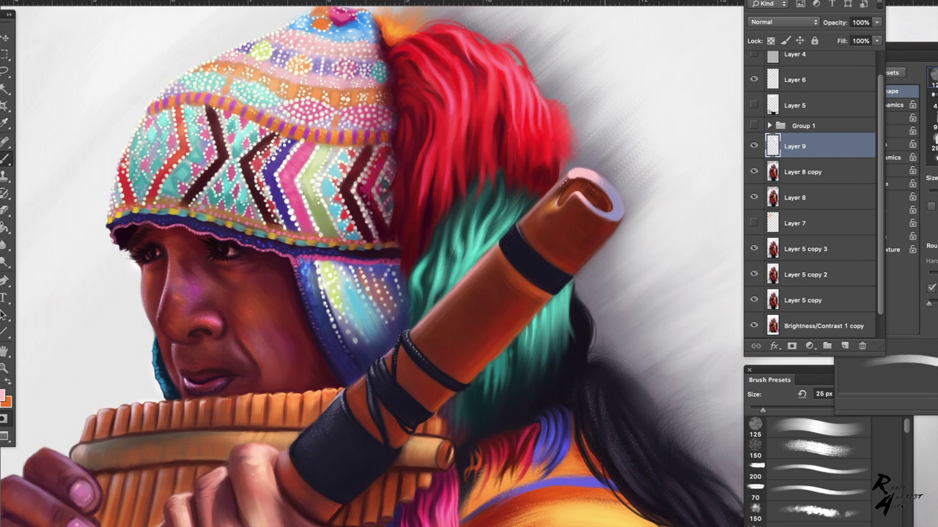
{"action": "key", "text": "bracketright"}
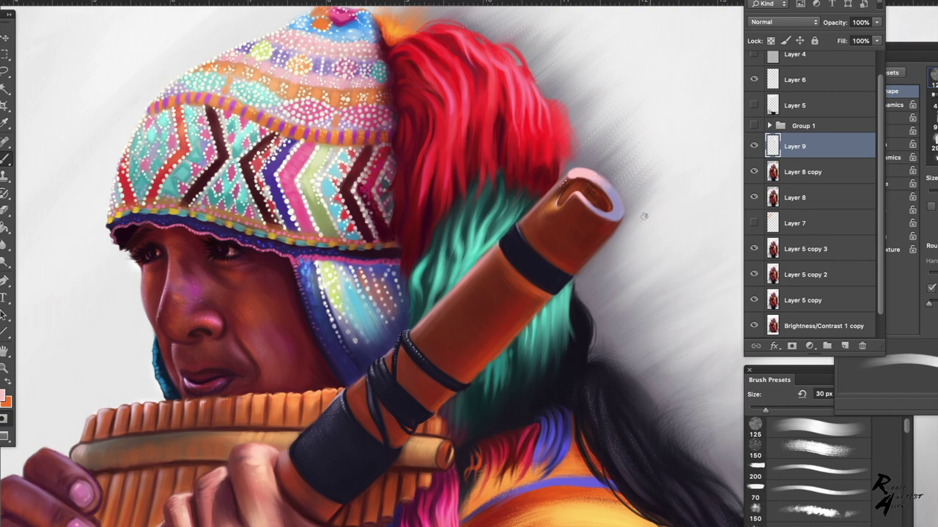
Expand Group 1 and make its Levels, Brightness/Contrast and Vibrance adjustments visible over the whole painting.
{"action": "mouse_move", "coordinate": [602, 217]}
{"action": "left_mouse_down"}
{"action": "mouse_move", "coordinate": [542, 234]}
{"action": "mouse_move", "coordinate": [515, 255]}
{"action": "mouse_move", "coordinate": [493, 218]}
{"action": "left_mouse_up"}
{"action": "key", "text": "ctrl+minus"}
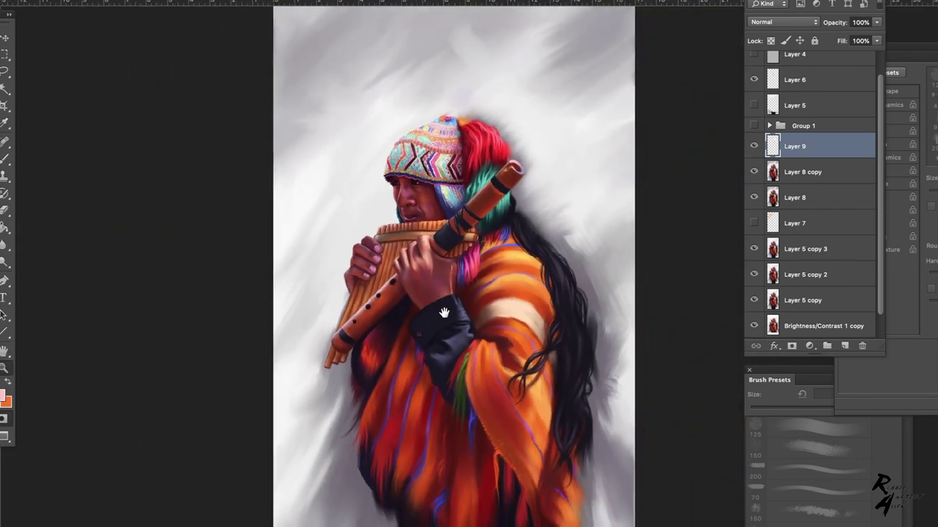
{"action": "left_click", "coordinate": [769, 126]}
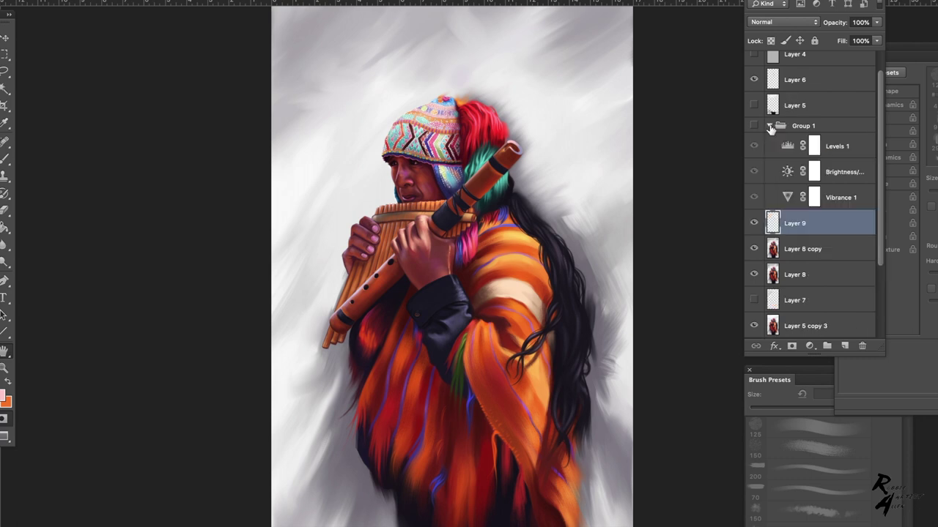
{"action": "left_click", "coordinate": [753, 126]}
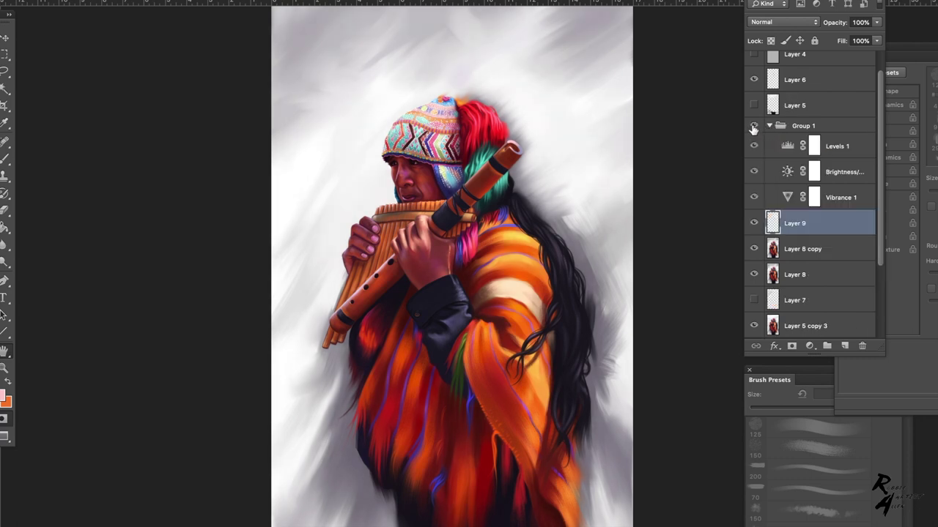
{"action": "key", "text": "z"}
{"action": "left_click_drag", "start_coordinate": [454, 214], "coordinate": [428, 219]}
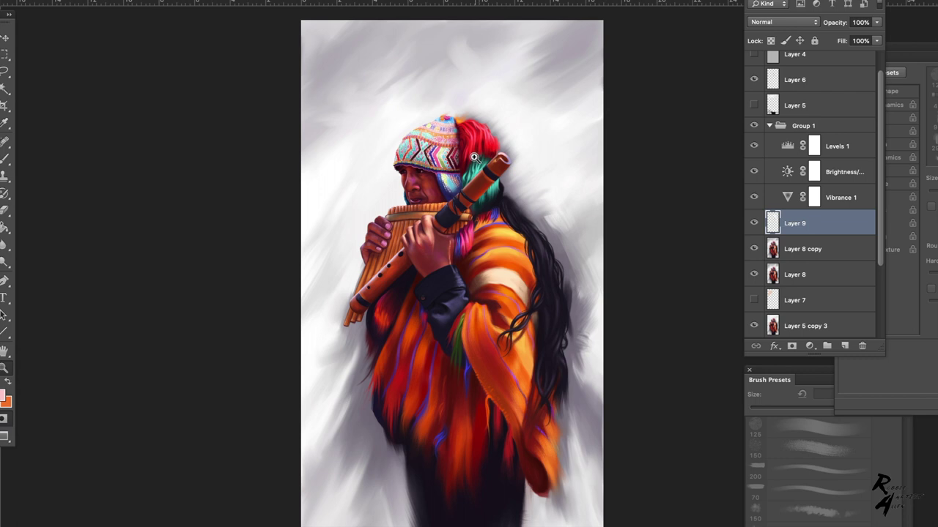
Collapse Group 1 and compare the painting with Layer 9 hidden and shown.
{"action": "left_click", "coordinate": [769, 126]}
{"action": "left_click", "coordinate": [755, 147]}
{"action": "left_click", "coordinate": [754, 148]}
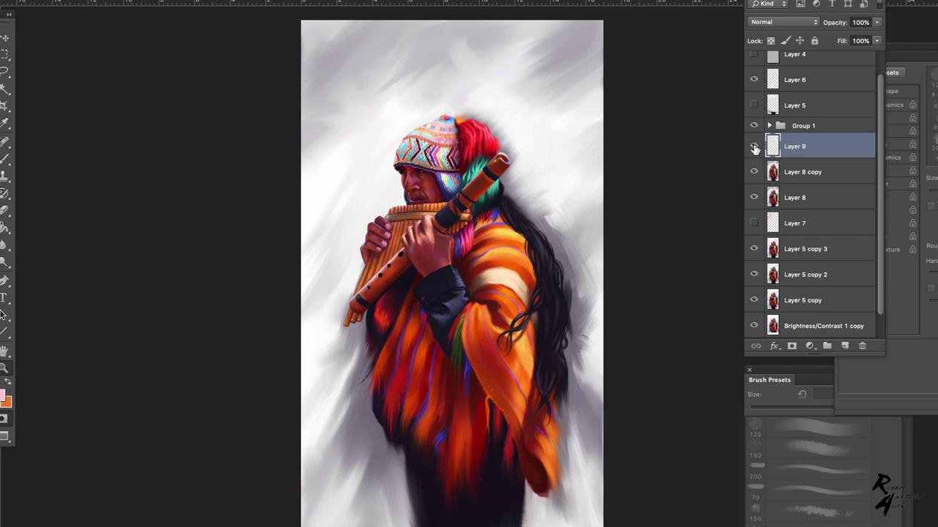
Combine Group 1, Layer 9 and Layer 8 copy into a new layer group.
{"action": "left_click", "coordinate": [803, 127]}
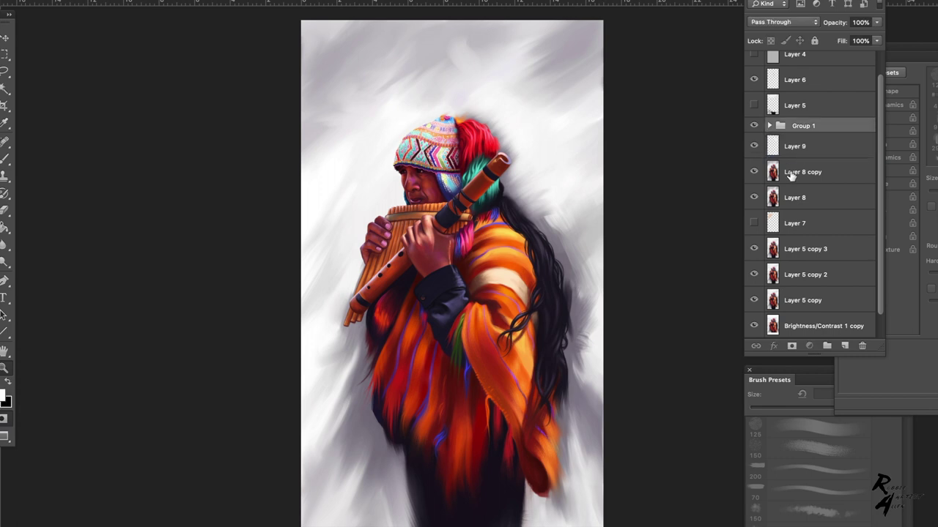
{"action": "left_click", "coordinate": [791, 174], "text": "shift"}
{"action": "key", "text": "ctrl+g"}
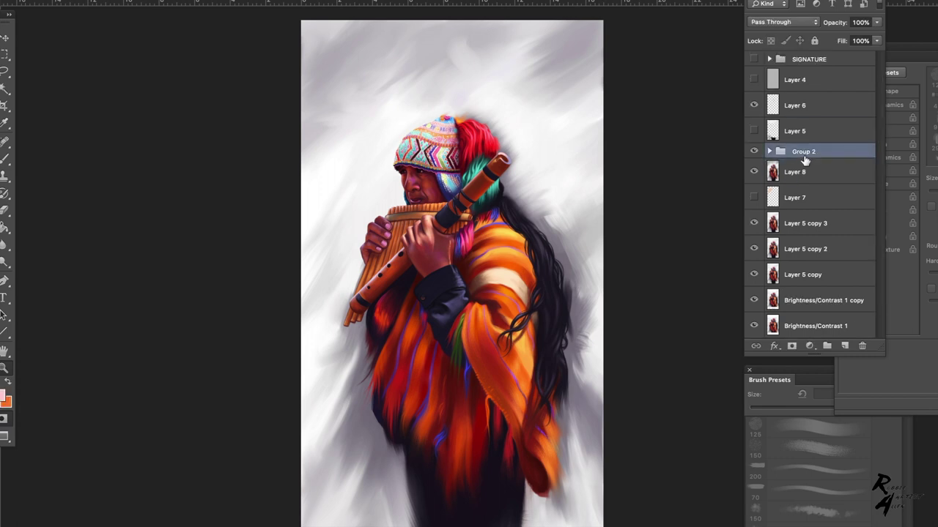
Duplicate Group 2 and select the layers from Layer 8 down to Brightness/Contrast 1.
{"action": "key", "text": "ctrl+j"}
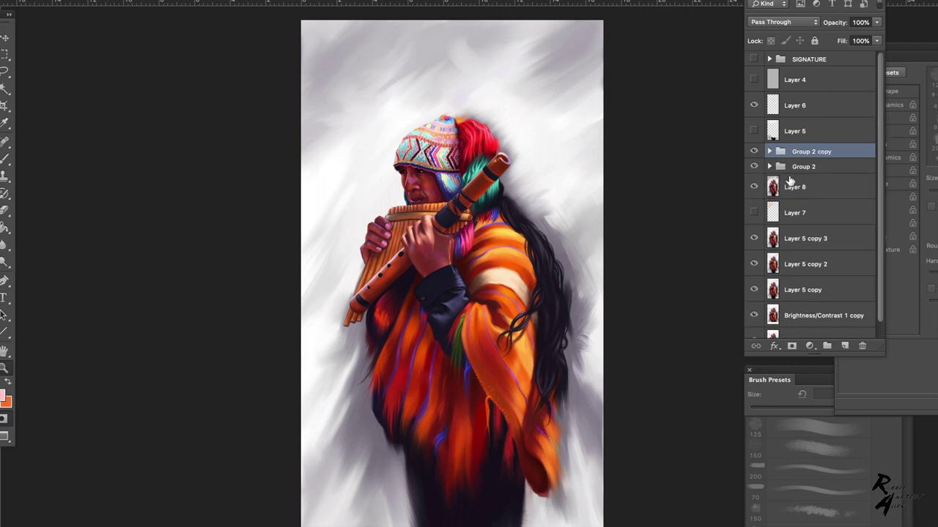
{"action": "left_click", "coordinate": [809, 189]}
{"action": "scroll", "coordinate": [813, 249], "scroll_direction": "down", "scroll_amount": 1}
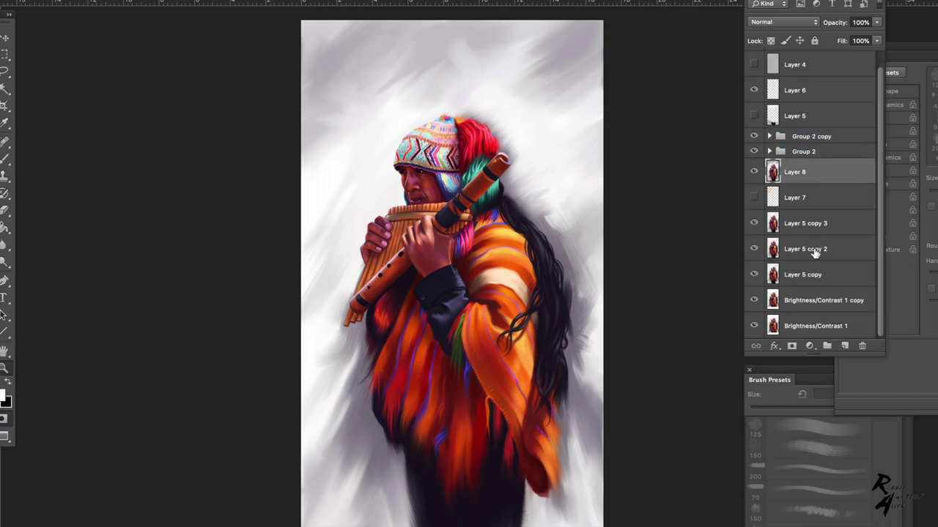
{"action": "left_click", "coordinate": [805, 326], "text": "shift"}
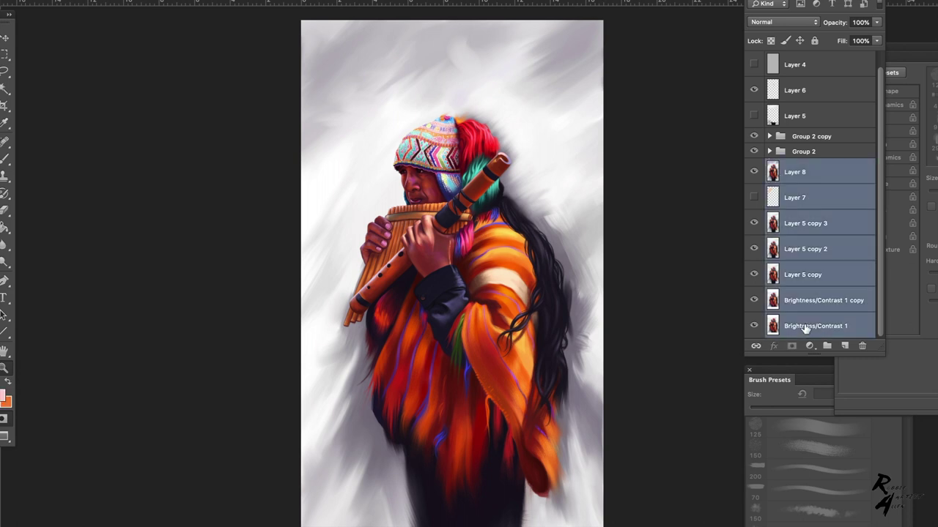
{"action": "right_click", "coordinate": [805, 327]}
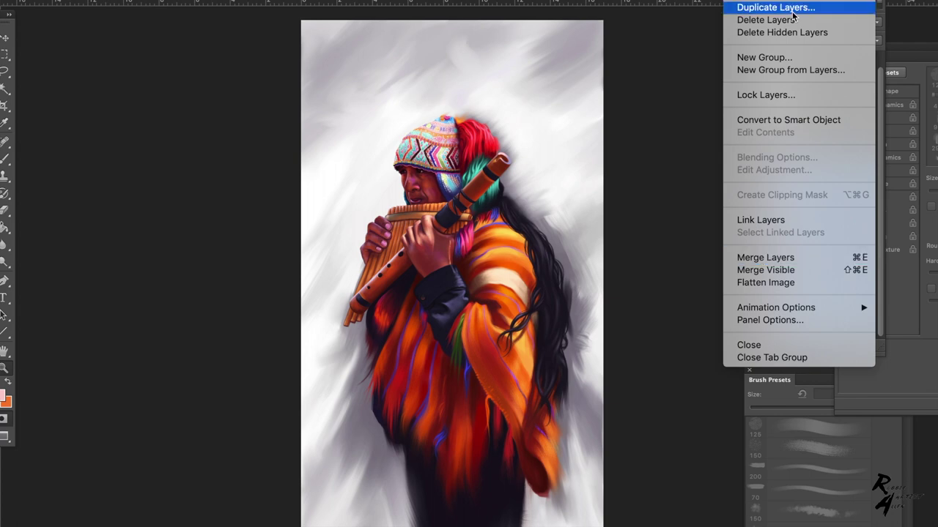
{"action": "key", "text": "Escape"}
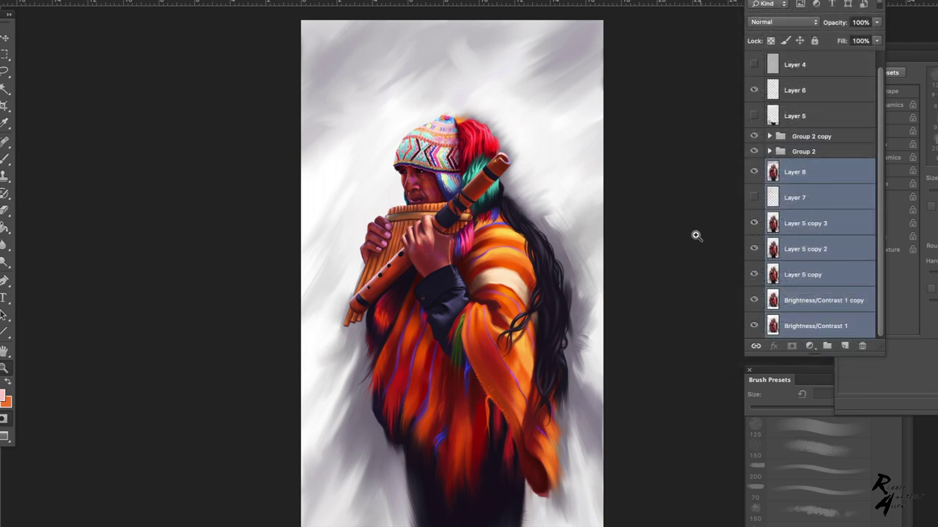
Delete the layers from Layer 7 down to Brightness/Contrast 1.
{"action": "left_click", "coordinate": [808, 203]}
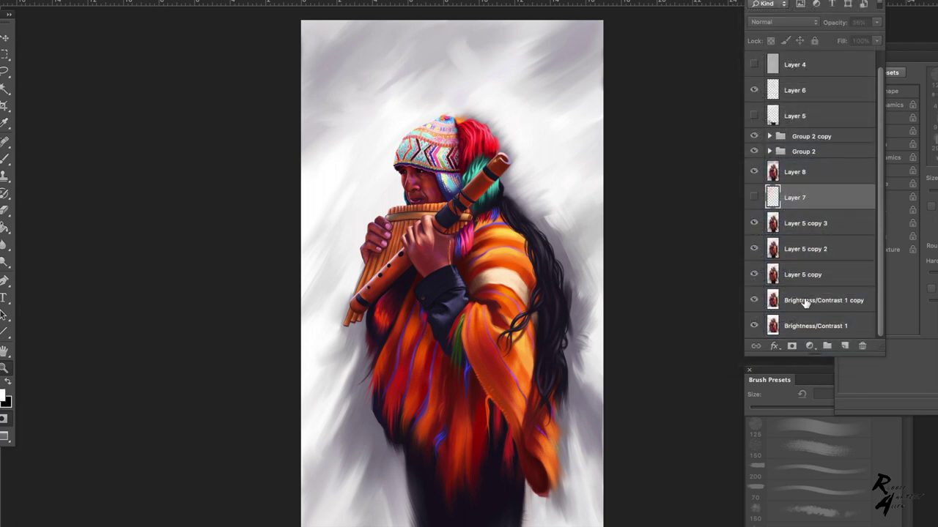
{"action": "left_click", "coordinate": [835, 327], "text": "shift"}
{"action": "left_click_drag", "start_coordinate": [837, 327], "coordinate": [863, 346]}
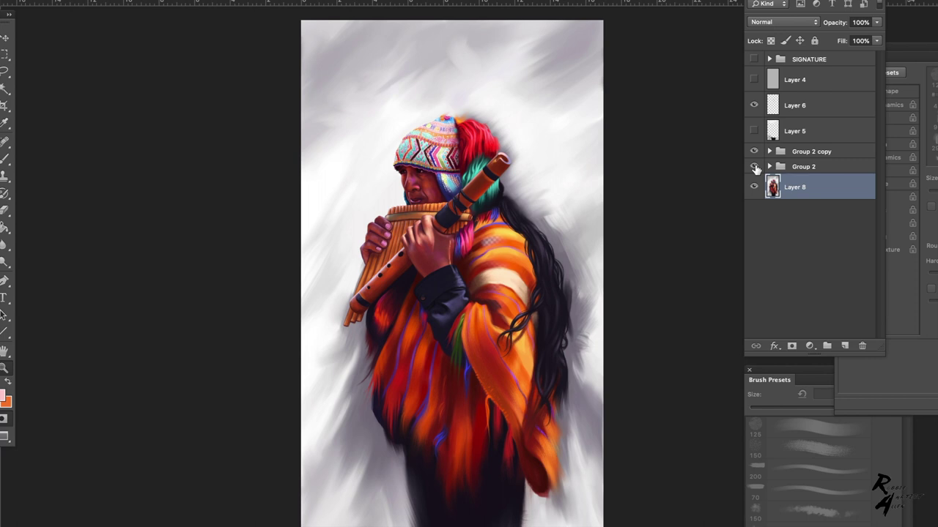
Undo the deletion of the lower layers and remove the duplicate of Group 2.
{"action": "key", "text": "ctrl+z"}
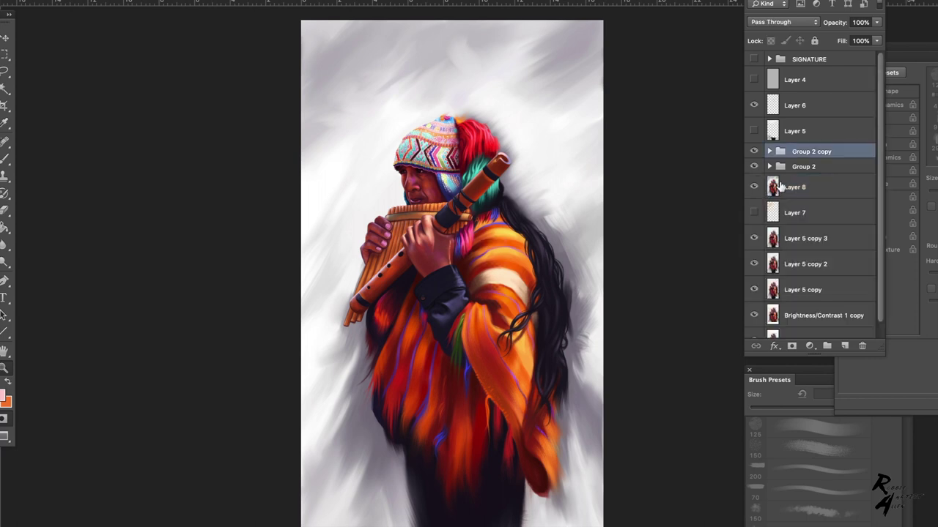
{"action": "key", "text": "Delete"}
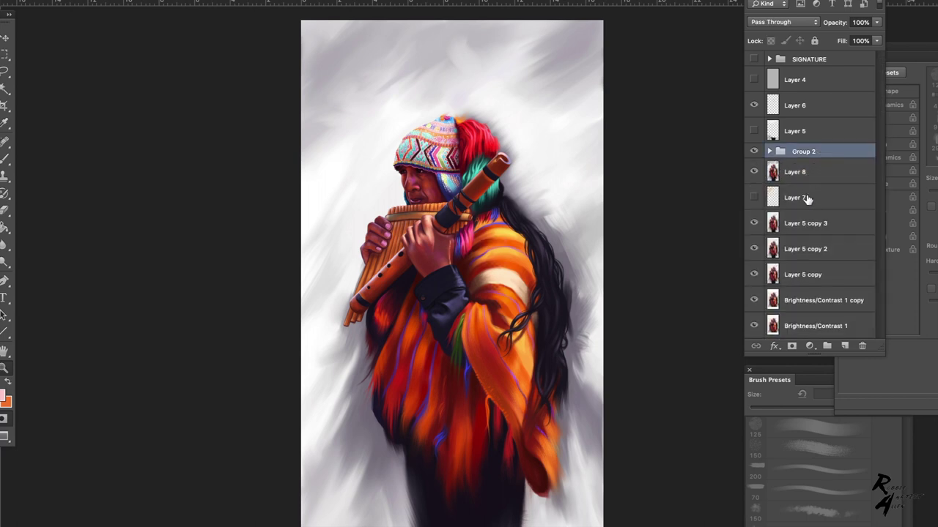
Merge the layers from Layer 7 down to Brightness/Contrast 1 into a single layer.
{"action": "left_click", "coordinate": [806, 198]}
{"action": "left_click", "coordinate": [805, 326], "text": "shift"}
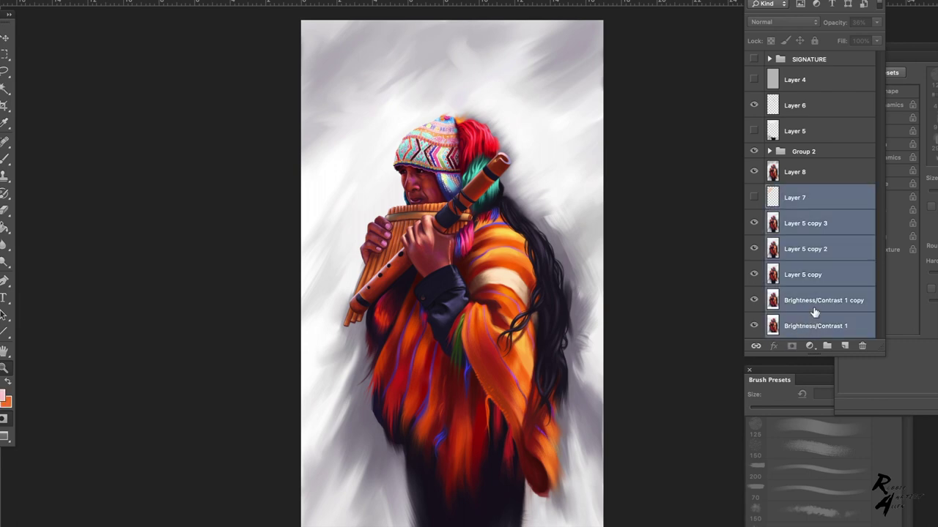
{"action": "left_click", "coordinate": [875, 2]}
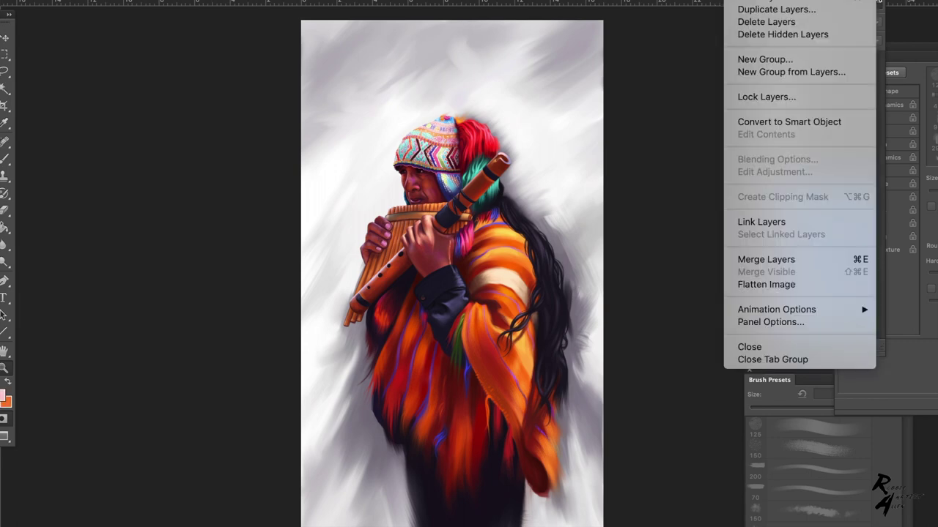
{"action": "left_click", "coordinate": [779, 262]}
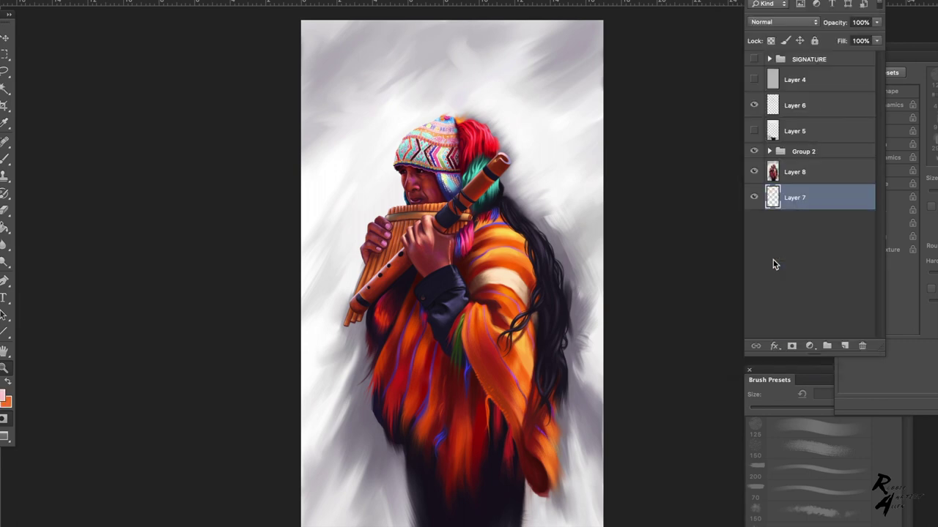
Turn Group 2's visibility off and on to compare the painting with and without its edits.
{"action": "left_click", "coordinate": [753, 151]}
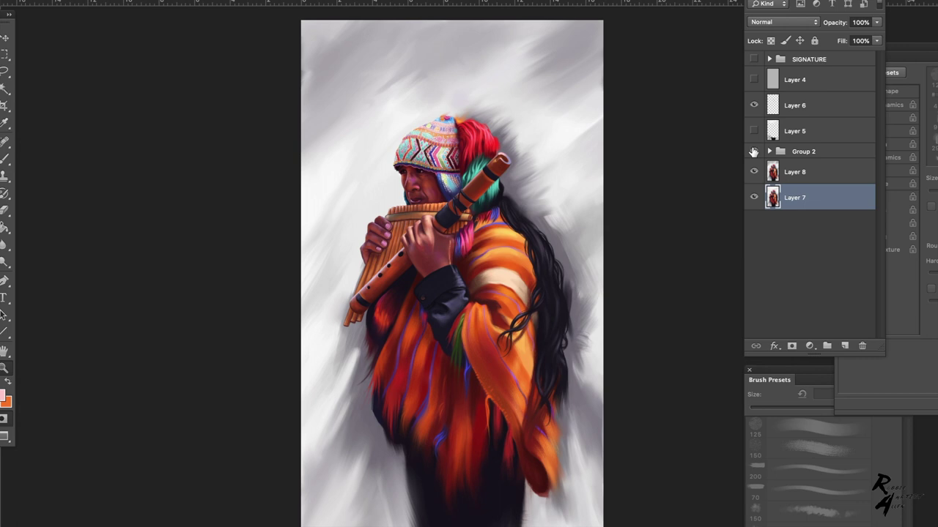
{"action": "left_click", "coordinate": [753, 152]}
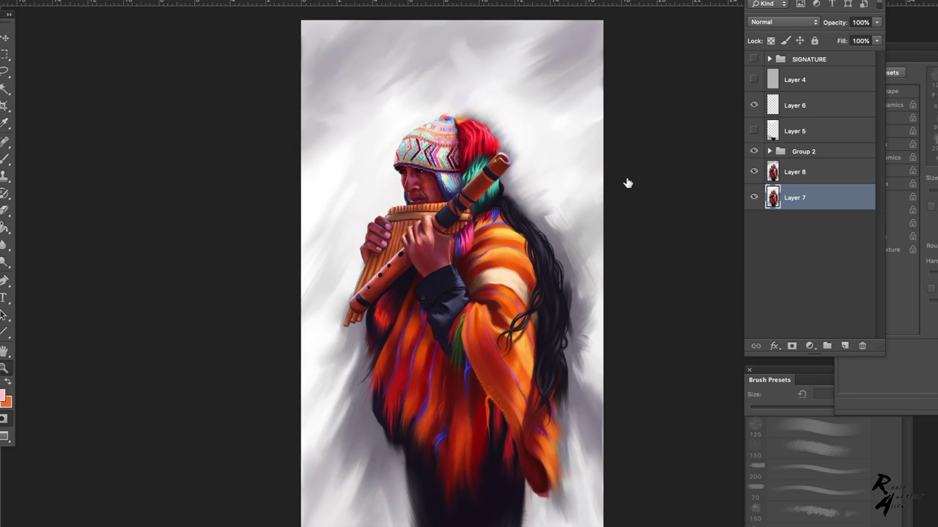
{"action": "left_click_drag", "start_coordinate": [613, 180], "coordinate": [621, 180]}
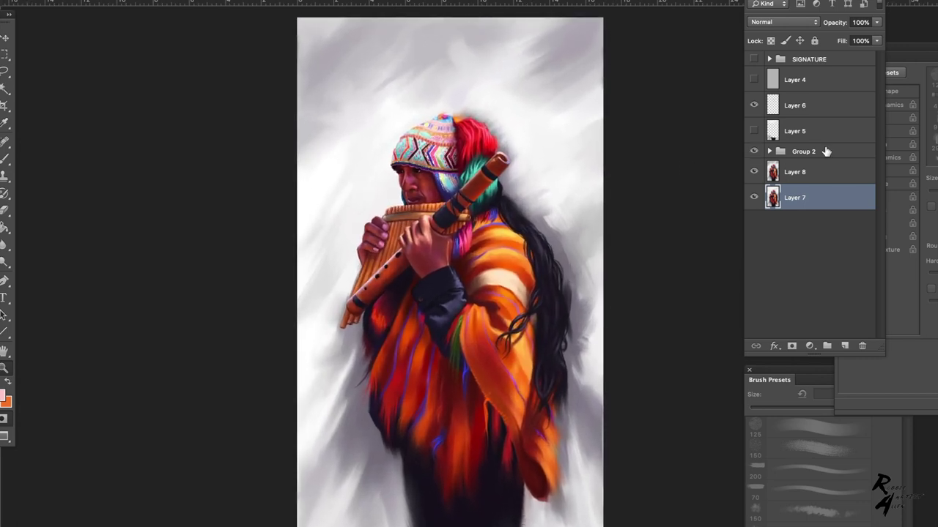
Expand Group 2 and toggle the visibility of Layer 8 copy to compare its effect on the painting, leaving the layer visible.
{"action": "left_click", "coordinate": [769, 151]}
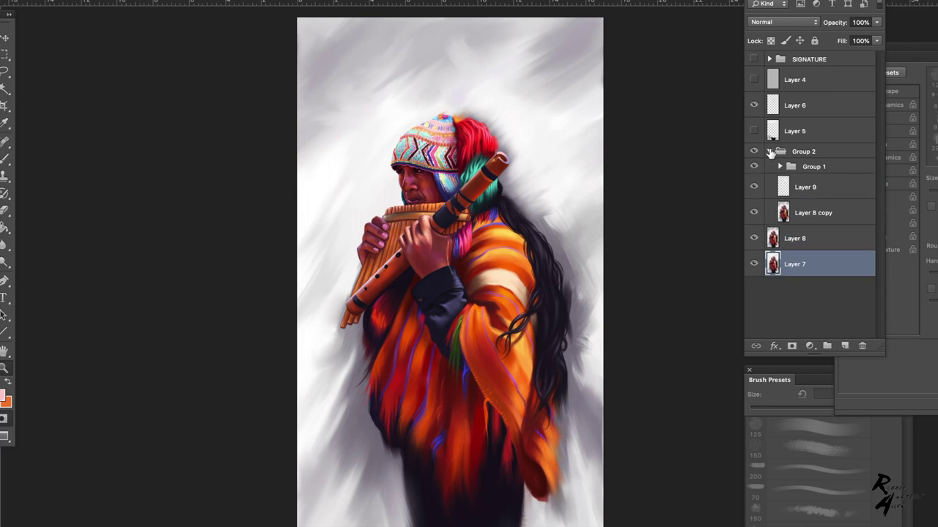
{"action": "left_click", "coordinate": [780, 168]}
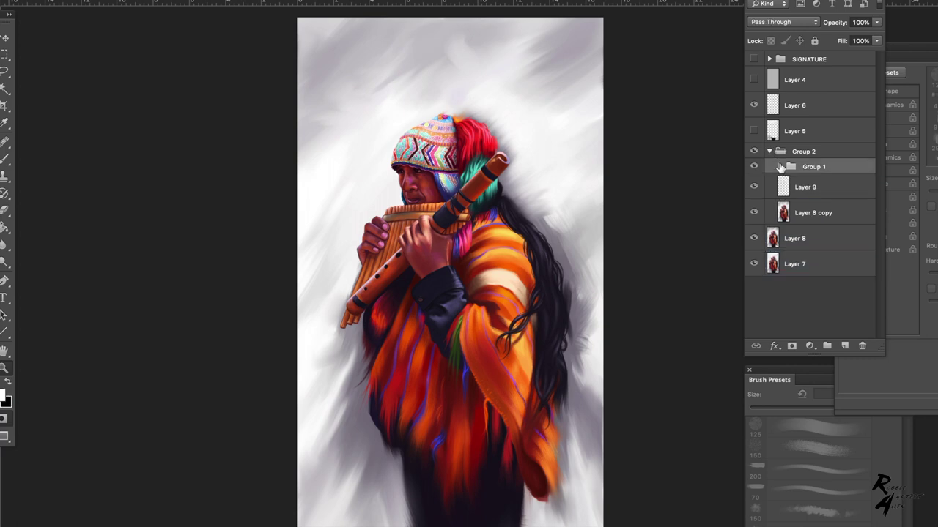
{"action": "left_click", "coordinate": [780, 168]}
{"action": "left_click", "coordinate": [780, 168]}
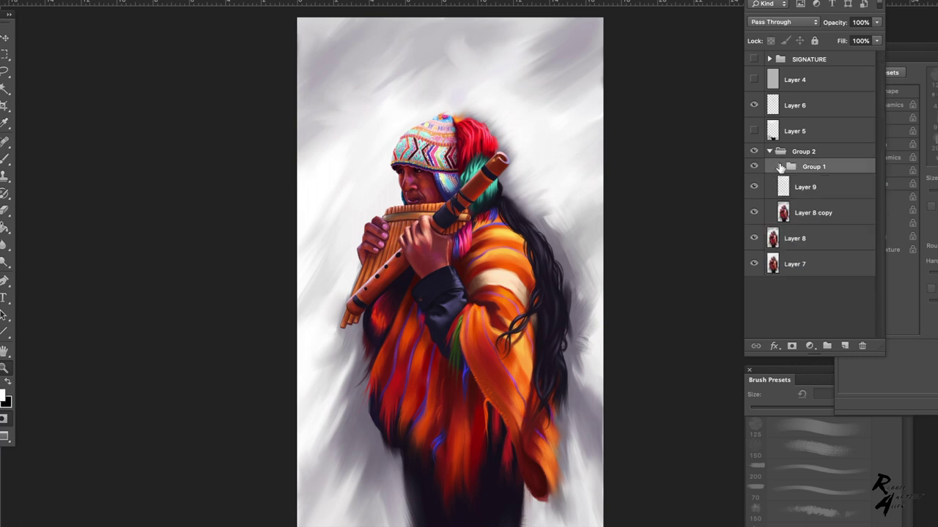
{"action": "left_click", "coordinate": [753, 213]}
{"action": "left_click", "coordinate": [752, 213]}
{"action": "left_click_drag", "start_coordinate": [592, 245], "coordinate": [555, 246]}
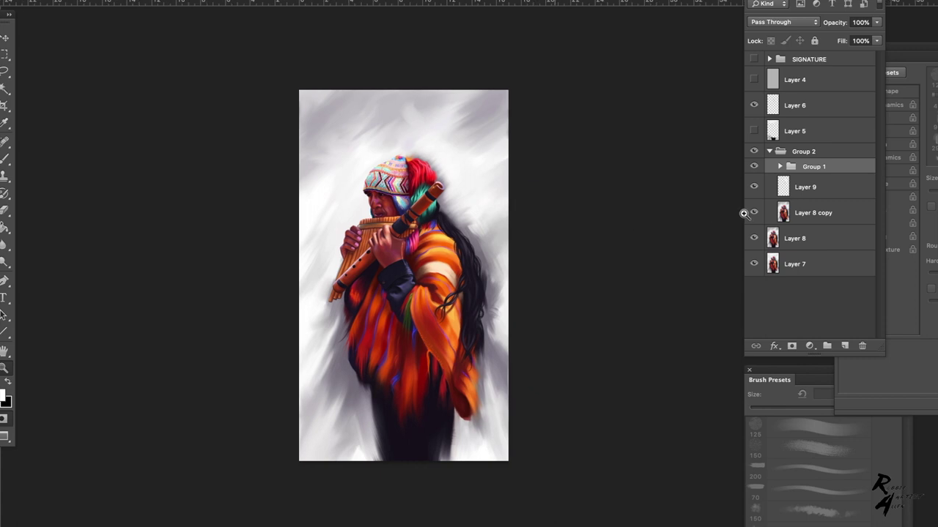
{"action": "left_click", "coordinate": [752, 213]}
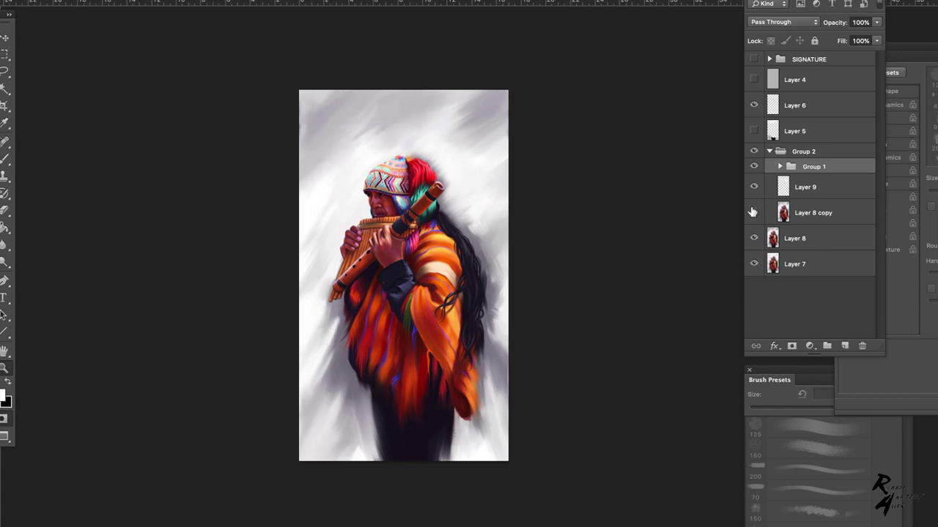
{"action": "left_click", "coordinate": [752, 213]}
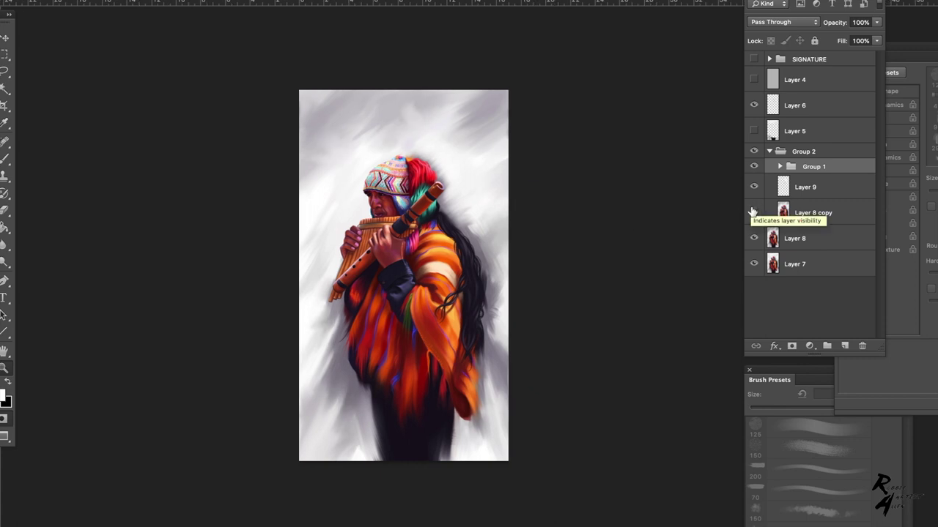
{"action": "left_click", "coordinate": [752, 212]}
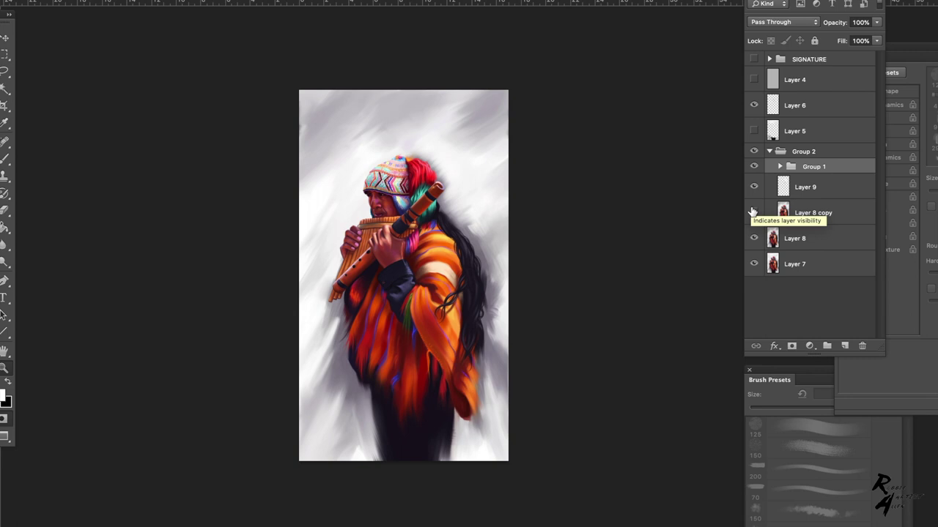
{"action": "left_click", "coordinate": [753, 213]}
{"action": "left_click", "coordinate": [752, 213]}
{"action": "left_click", "coordinate": [753, 212]}
{"action": "left_click", "coordinate": [414, 238]}
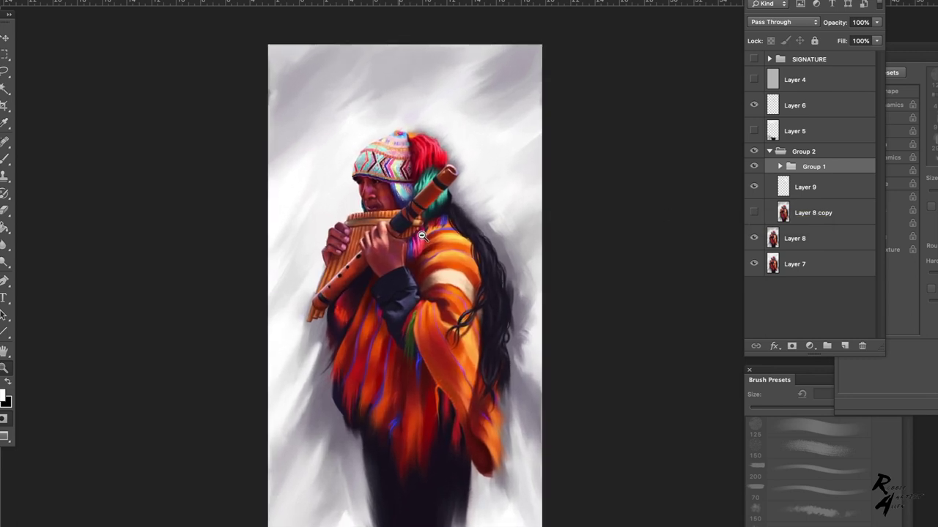
{"action": "left_click", "coordinate": [423, 235], "text": "alt"}
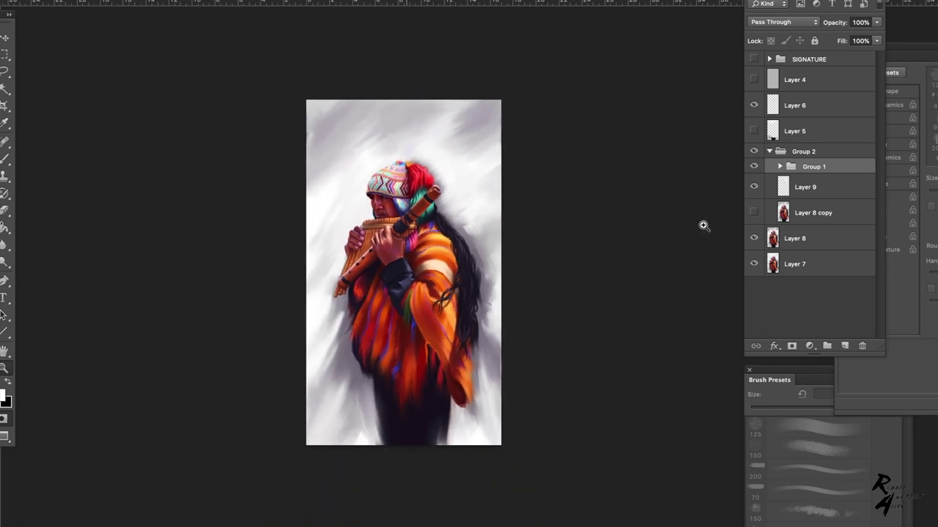
{"action": "left_click", "coordinate": [753, 214]}
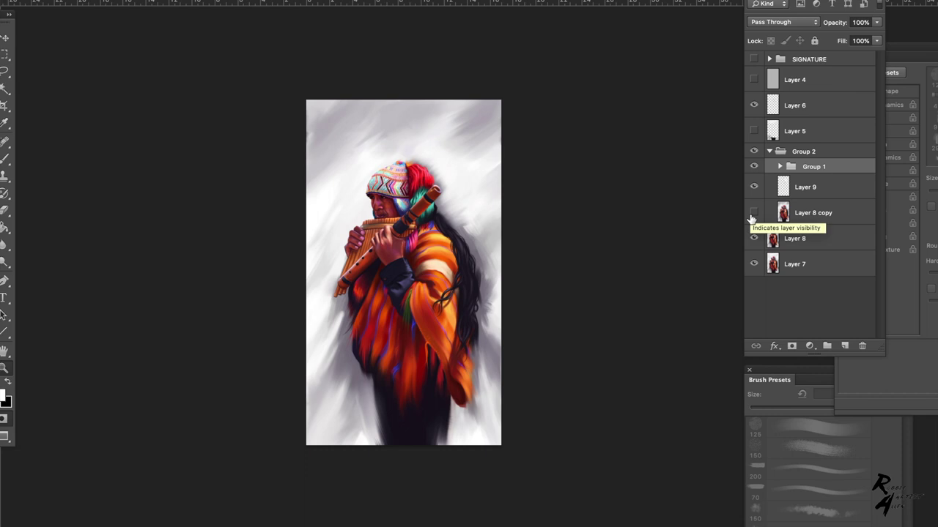
{"action": "left_click", "coordinate": [752, 214]}
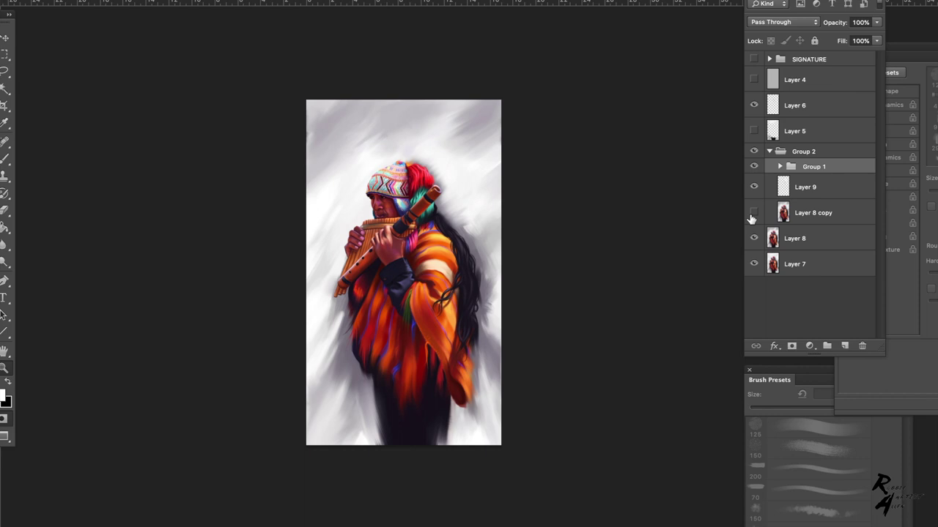
{"action": "left_click", "coordinate": [752, 214]}
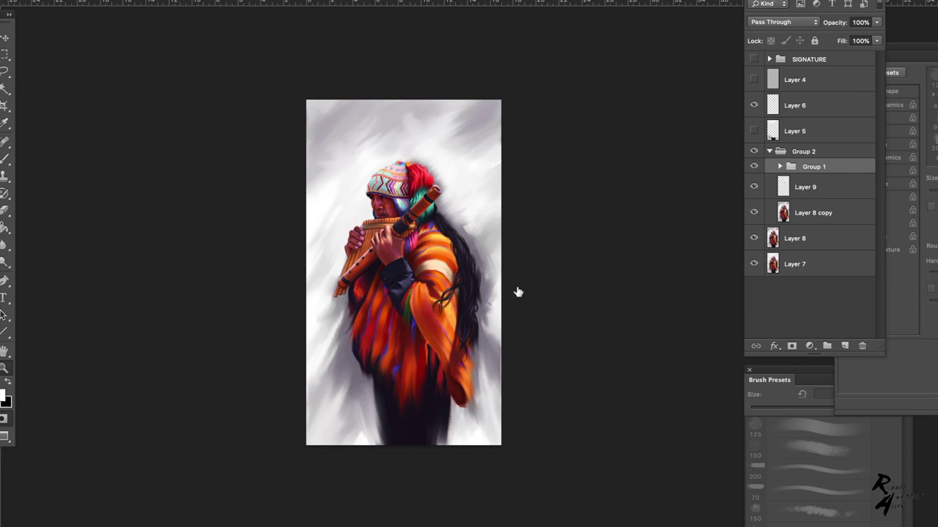
{"action": "left_click_drag", "start_coordinate": [369, 290], "coordinate": [394, 295]}
Duplicate the collapsed Group 2, merge the duplicate into a single layer and hide the original group.
{"action": "left_click", "coordinate": [768, 151]}
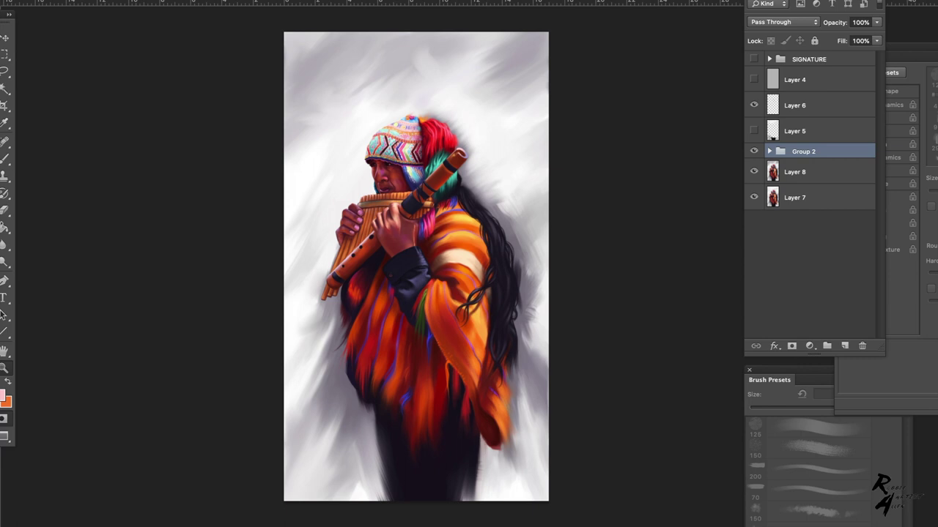
{"action": "left_click", "coordinate": [91, 0]}
{"action": "left_click", "coordinate": [92, 0]}
{"action": "key", "text": "super+j"}
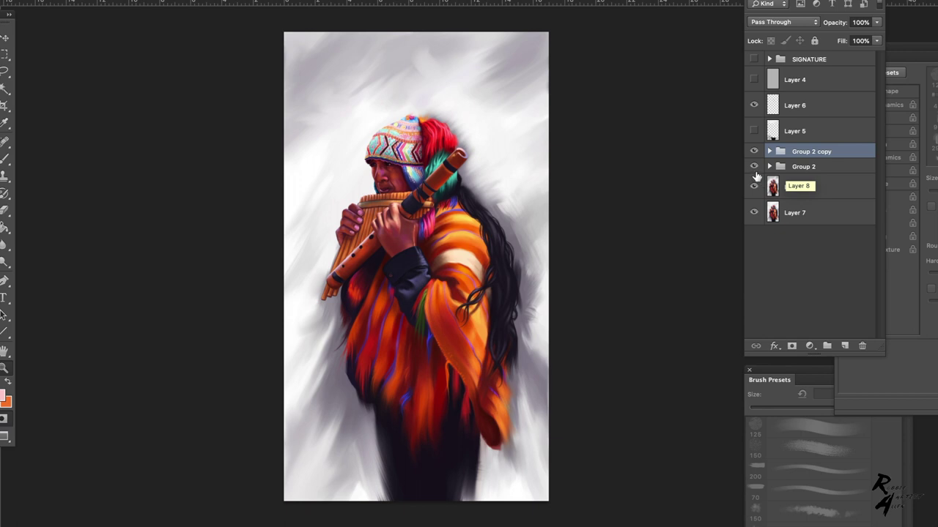
{"action": "left_click", "coordinate": [881, 3]}
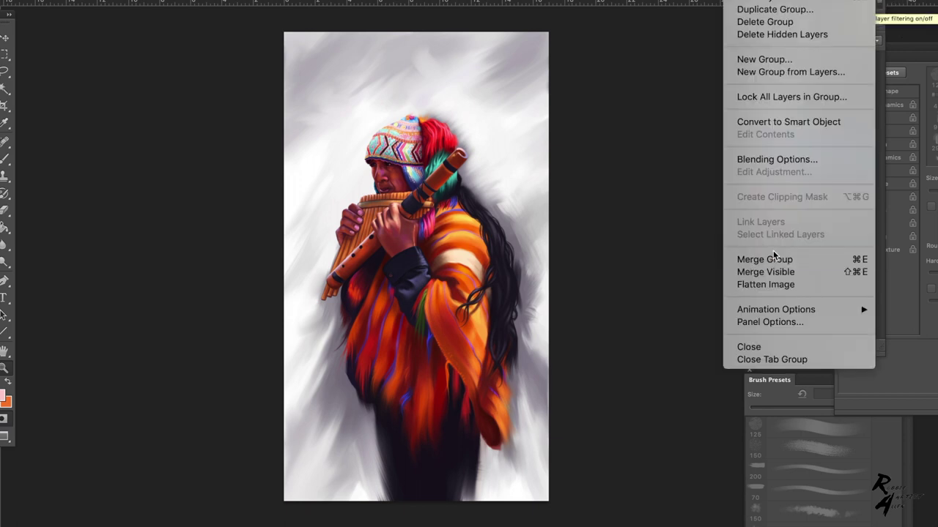
{"action": "left_click", "coordinate": [772, 262]}
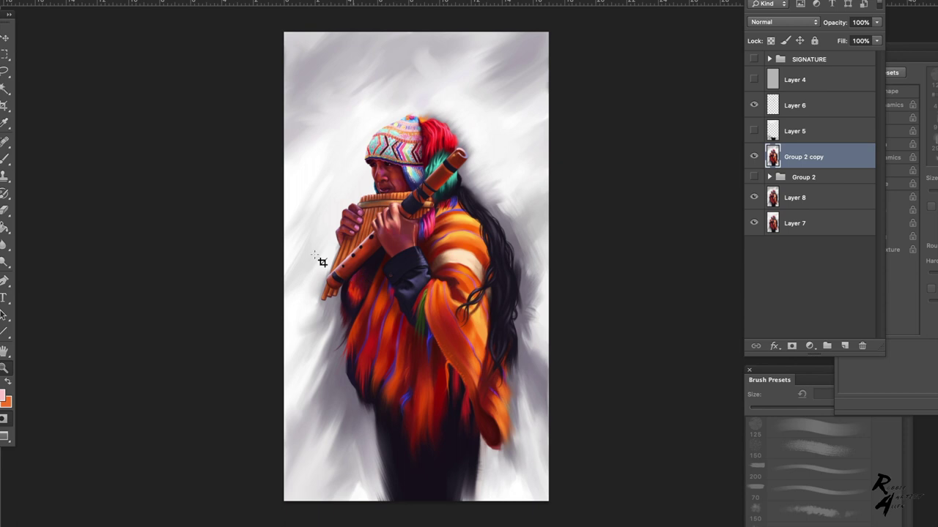
Widen the canvas with the Crop tool, adding equal empty strips along the left and right edges of the painting.
{"action": "key", "text": "c"}
{"action": "mouse_move", "coordinate": [281, 266]}
{"action": "left_mouse_down"}
{"action": "mouse_move", "coordinate": [260, 266]}
{"action": "mouse_move", "coordinate": [293, 271]}
{"action": "mouse_move", "coordinate": [274, 266]}
{"action": "left_mouse_up"}
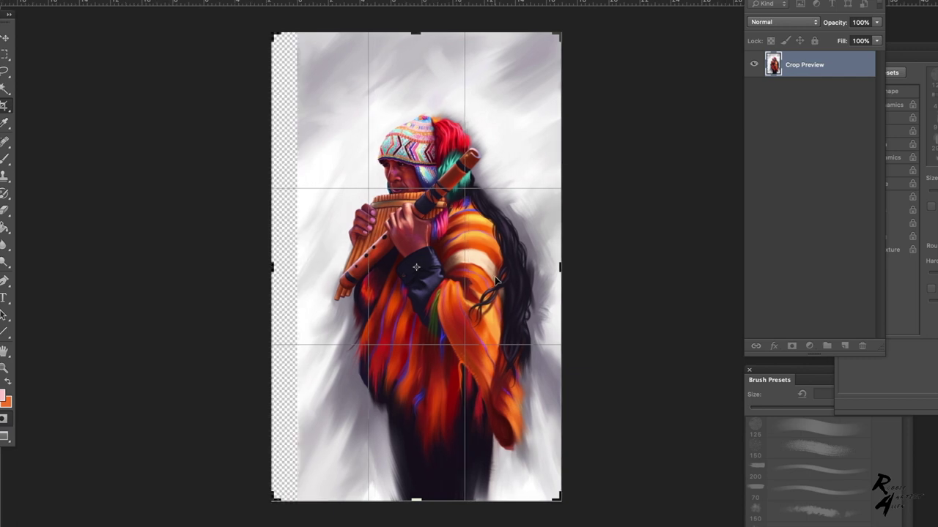
{"action": "left_click_drag", "start_coordinate": [560, 268], "coordinate": [573, 268]}
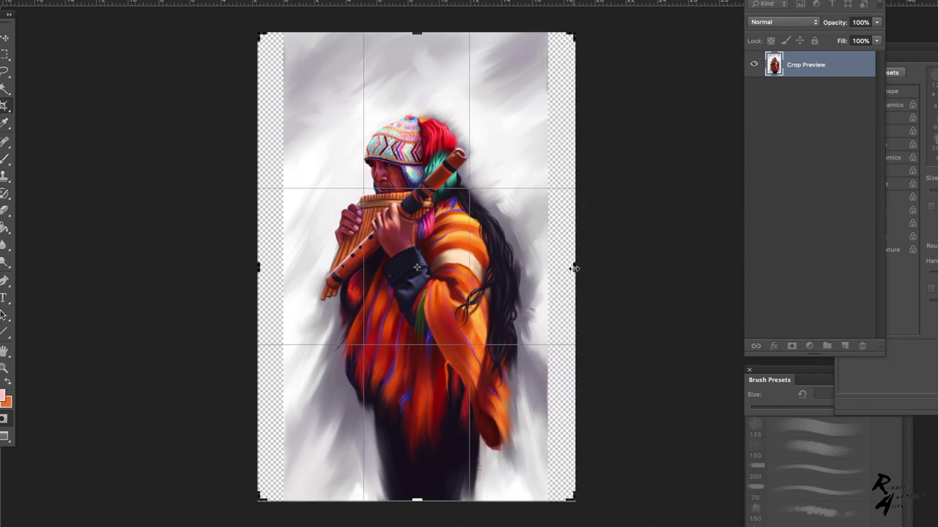
{"action": "key", "text": "Return"}
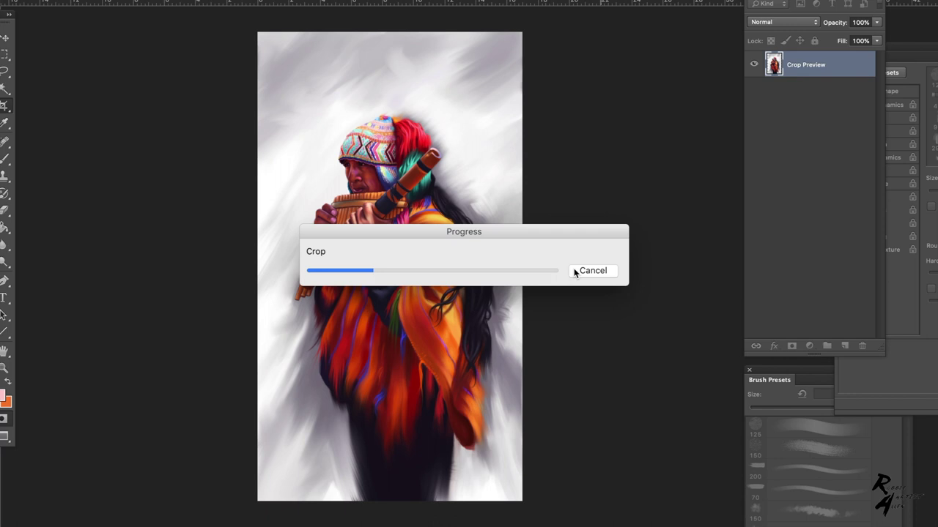
{"action": "left_click_drag", "start_coordinate": [544, 234], "coordinate": [477, 516]}
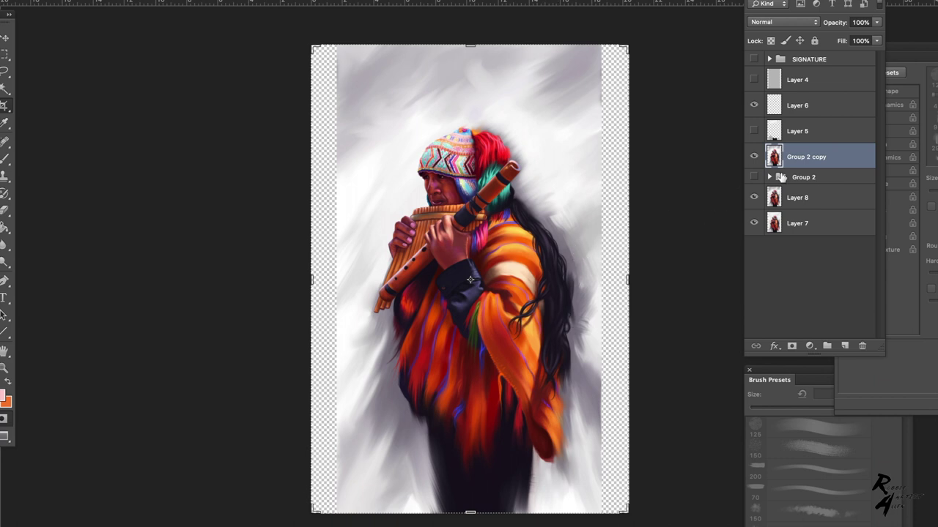
Add a new layer above Group 2 and fill it with the light grey sampled from the painting's right edge.
{"action": "left_click", "coordinate": [797, 181]}
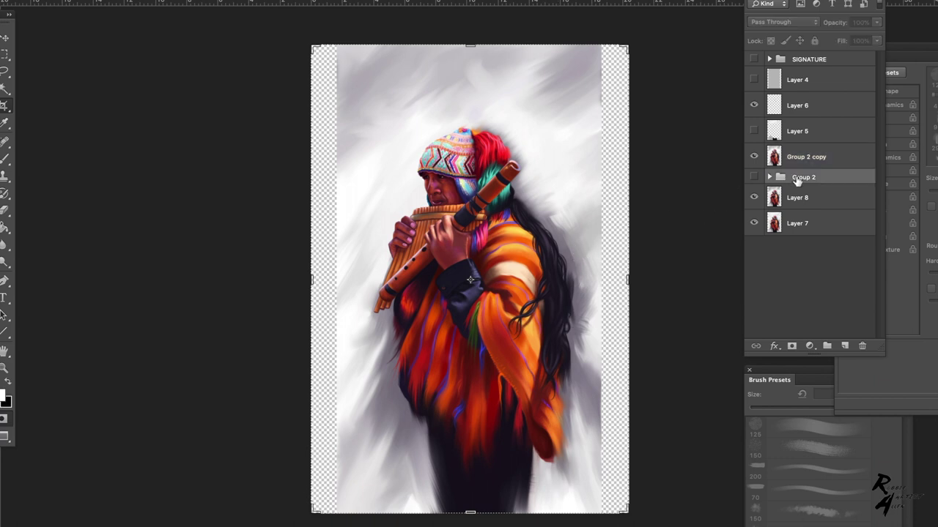
{"action": "left_click", "coordinate": [844, 346]}
{"action": "key", "text": "i"}
{"action": "left_click", "coordinate": [604, 340]}
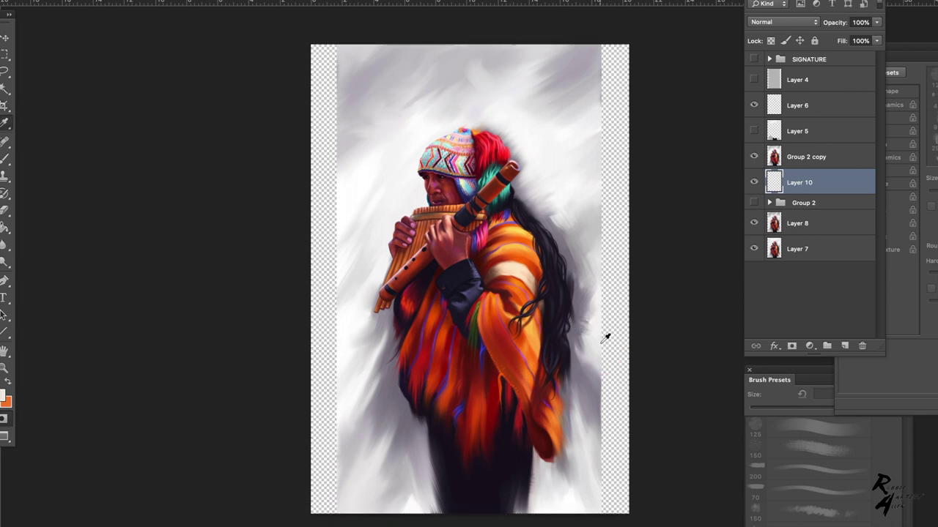
{"action": "key", "text": "g"}
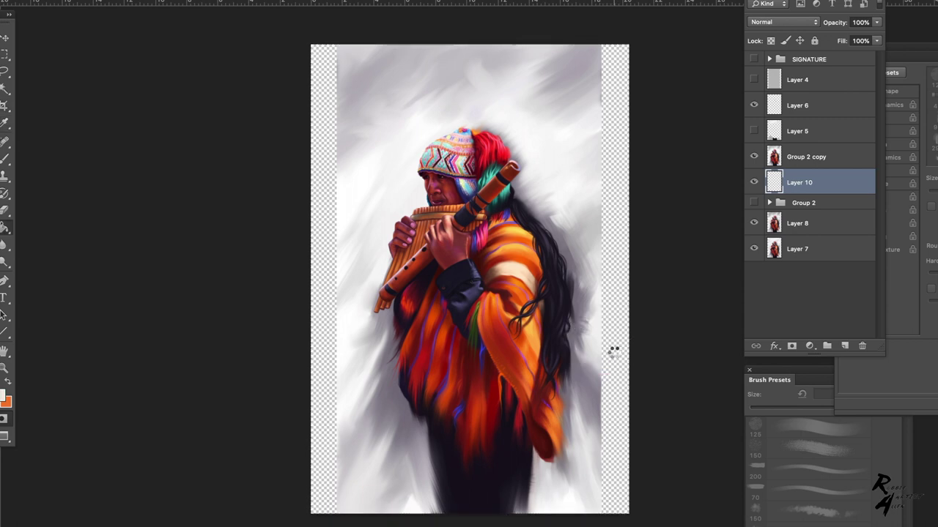
{"action": "left_click", "coordinate": [613, 351]}
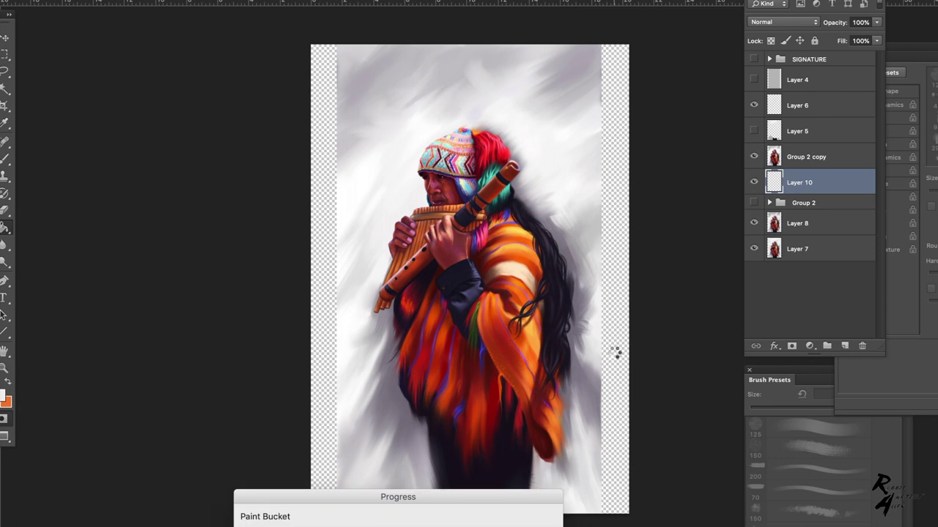
{"action": "key", "text": "z"}
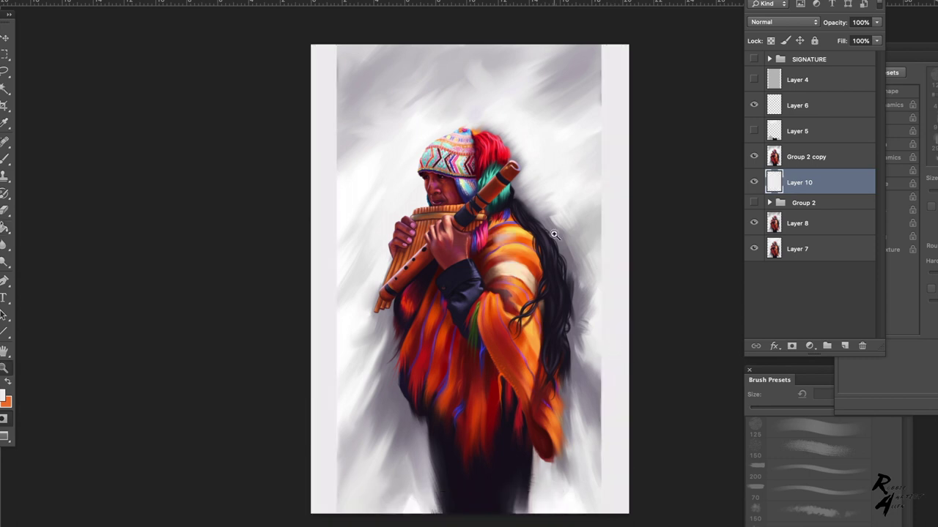
Add an empty layer directly above Group 2 copy and display the painting in full-screen mode.
{"action": "left_click", "coordinate": [790, 156]}
{"action": "key", "text": "d"}
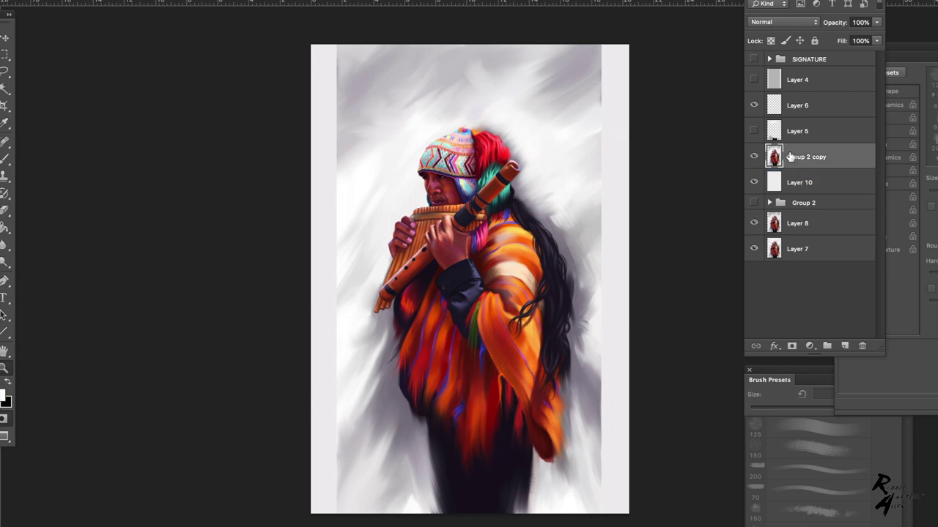
{"action": "left_click", "coordinate": [753, 133]}
{"action": "left_click", "coordinate": [753, 131]}
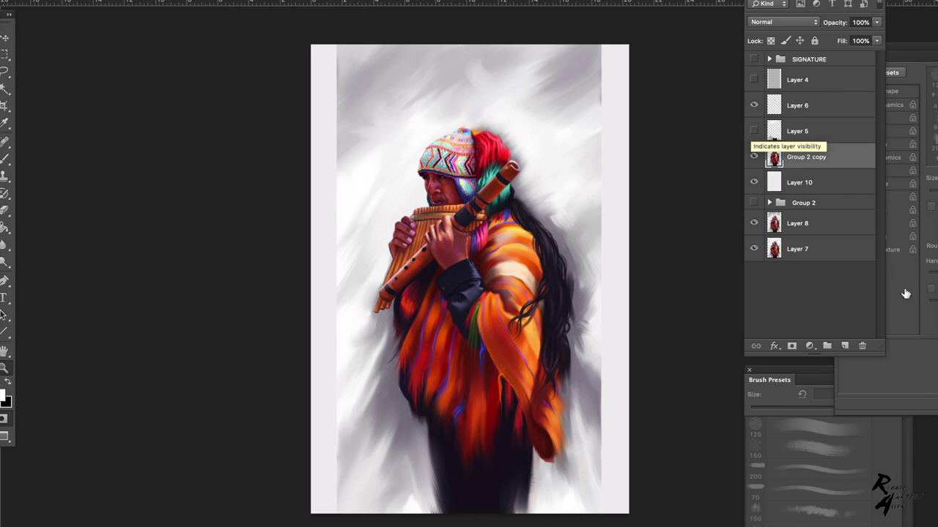
{"action": "left_click", "coordinate": [844, 346]}
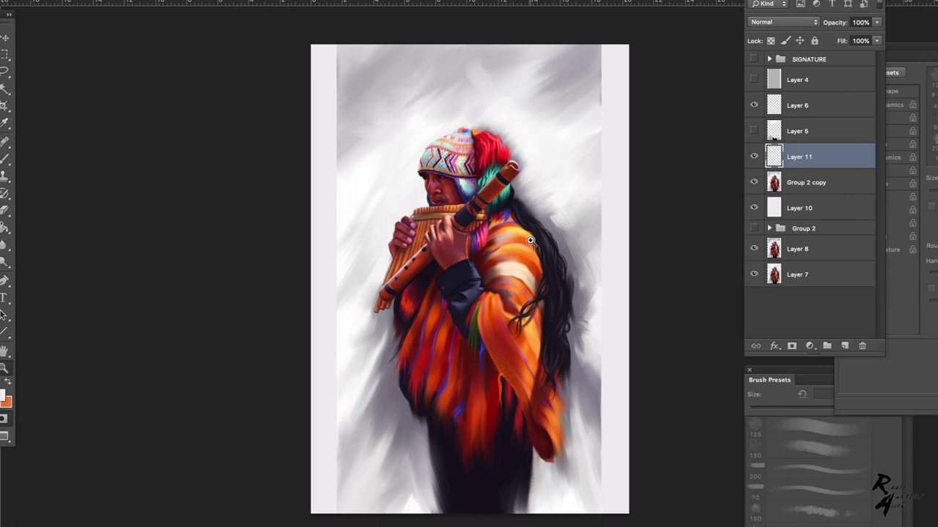
{"action": "key", "text": "f"}
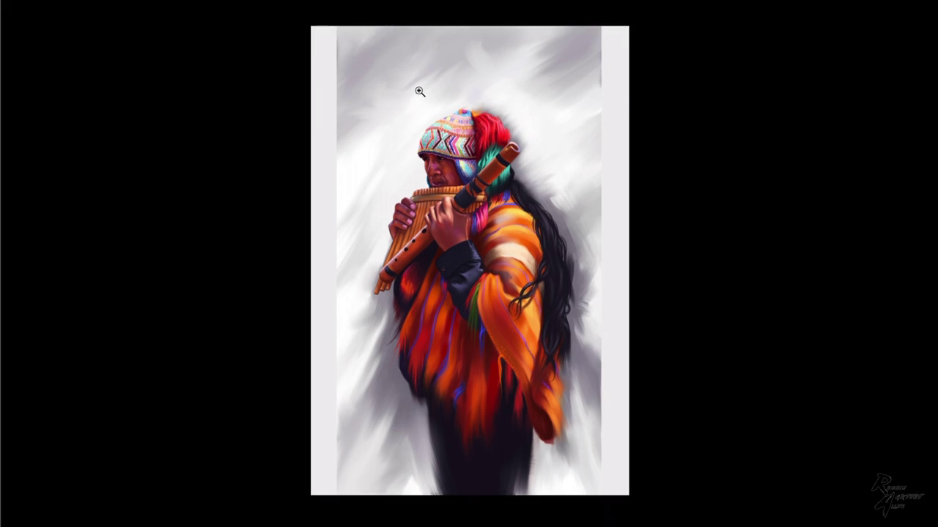
Paint diagonal grey and off-white strokes over the top of the left strip, blending it into the cloudy background.
{"action": "left_click_drag", "start_coordinate": [476, 116], "coordinate": [427, 131]}
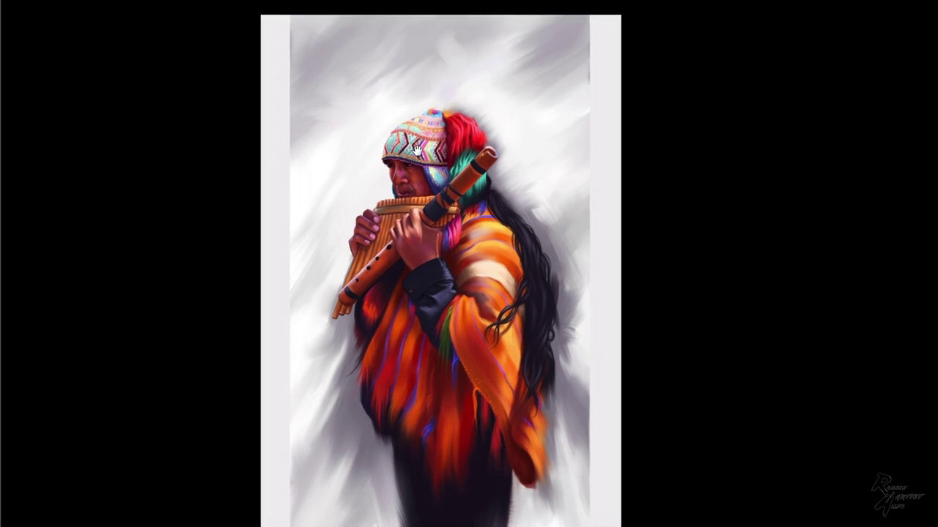
{"action": "left_click", "coordinate": [299, 65]}
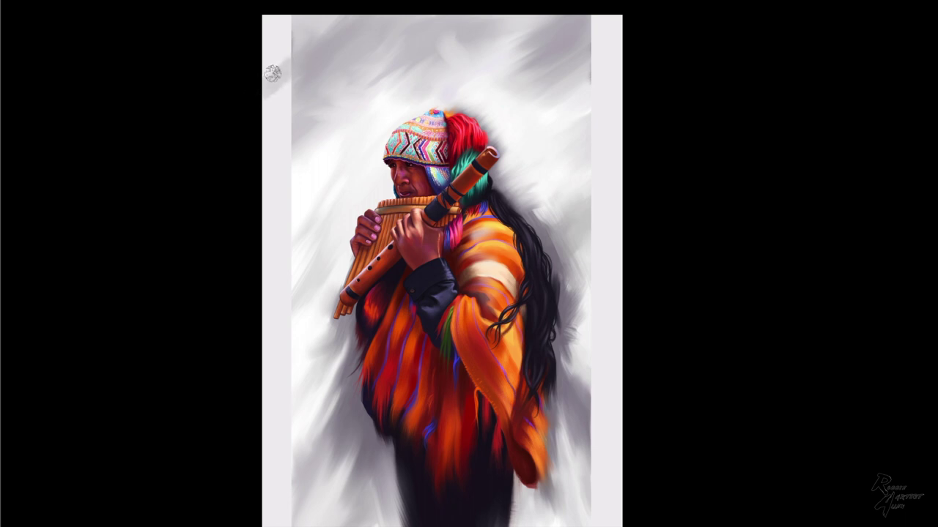
{"action": "mouse_move", "coordinate": [244, 108]}
{"action": "left_mouse_down"}
{"action": "mouse_move", "coordinate": [303, 58]}
{"action": "mouse_move", "coordinate": [264, 78]}
{"action": "mouse_move", "coordinate": [301, 44]}
{"action": "left_mouse_up"}
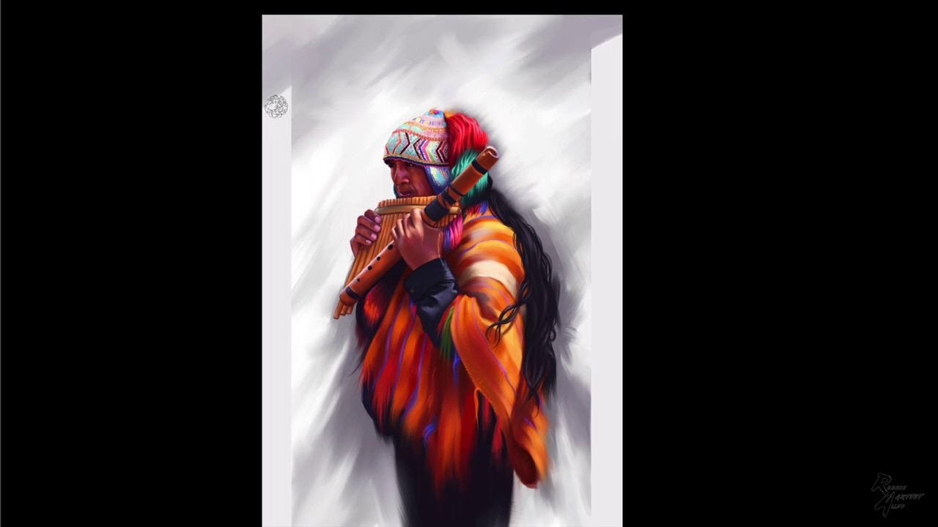
{"action": "left_click_drag", "start_coordinate": [270, 125], "coordinate": [306, 69]}
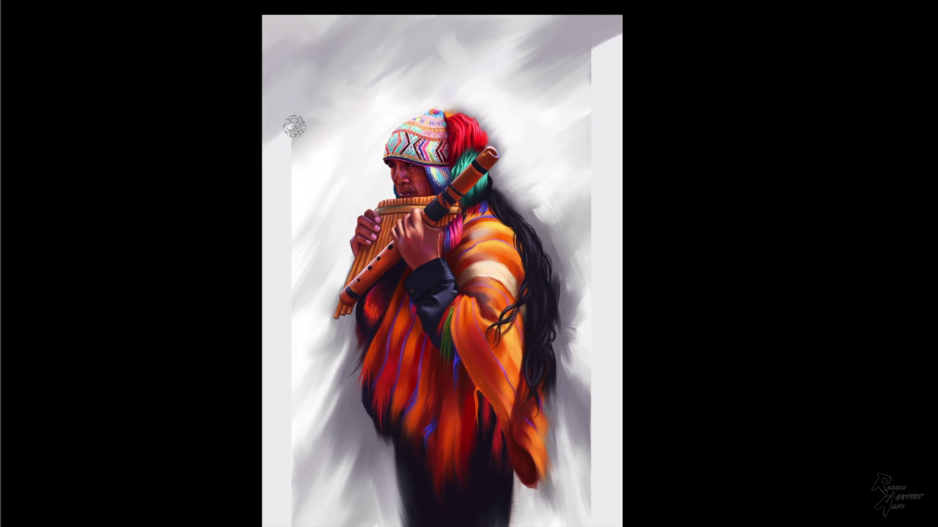
Extend the soft light and grey background strokes down the left strip beside the pan flute, sampling colours from the adjacent painting.
{"action": "left_click_drag", "start_coordinate": [279, 134], "coordinate": [305, 157]}
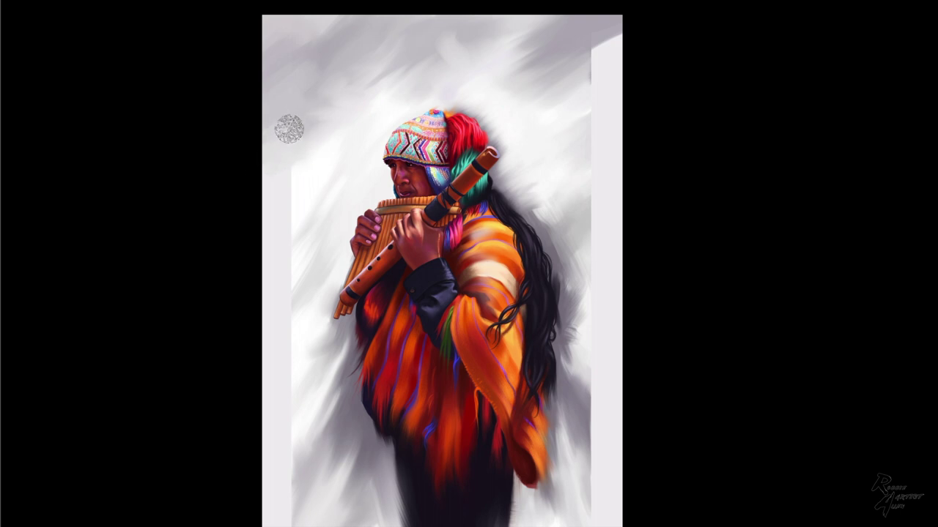
{"action": "mouse_move", "coordinate": [308, 93]}
{"action": "left_mouse_down"}
{"action": "mouse_move", "coordinate": [291, 134]}
{"action": "mouse_move", "coordinate": [271, 144]}
{"action": "mouse_move", "coordinate": [289, 171]}
{"action": "left_mouse_up"}
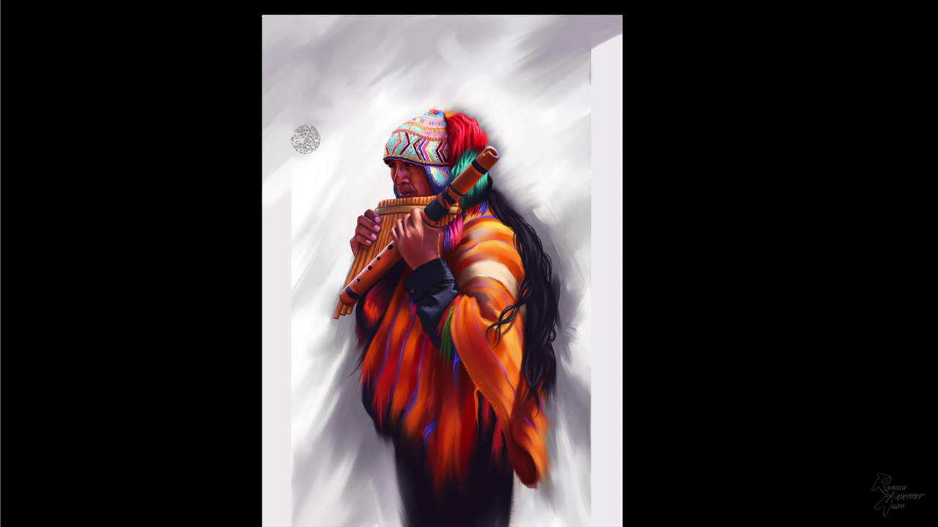
{"action": "mouse_move", "coordinate": [296, 184]}
{"action": "left_mouse_down"}
{"action": "mouse_move", "coordinate": [266, 222]}
{"action": "mouse_move", "coordinate": [294, 207]}
{"action": "mouse_move", "coordinate": [278, 233]}
{"action": "left_mouse_up"}
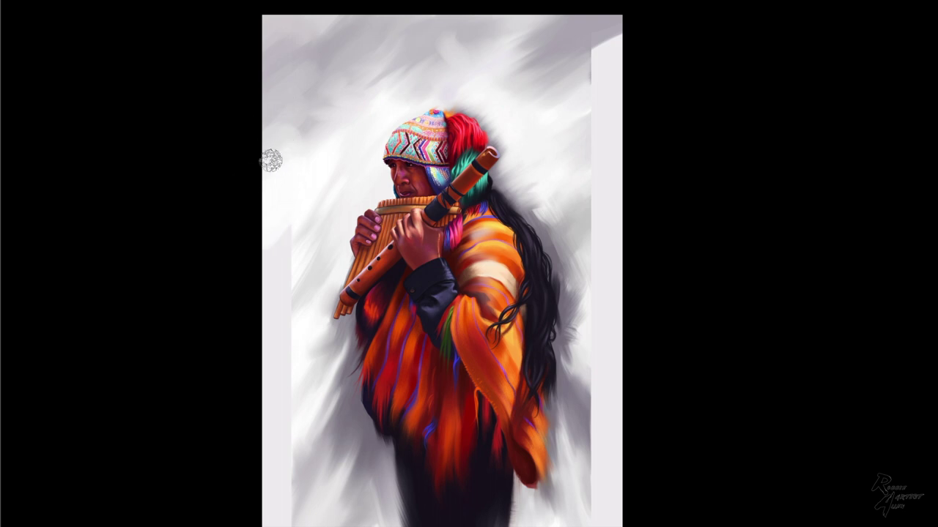
{"action": "left_click", "coordinate": [297, 220], "text": "alt"}
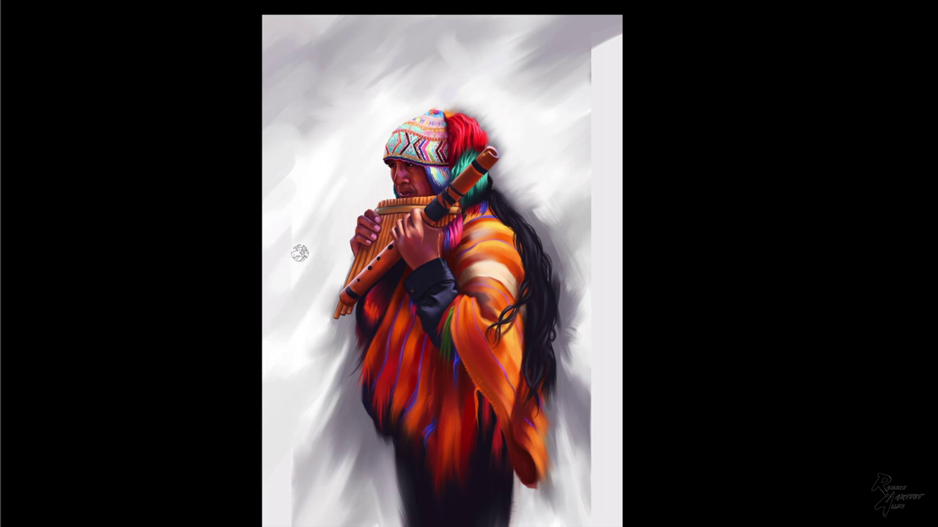
{"action": "left_click", "coordinate": [262, 261]}
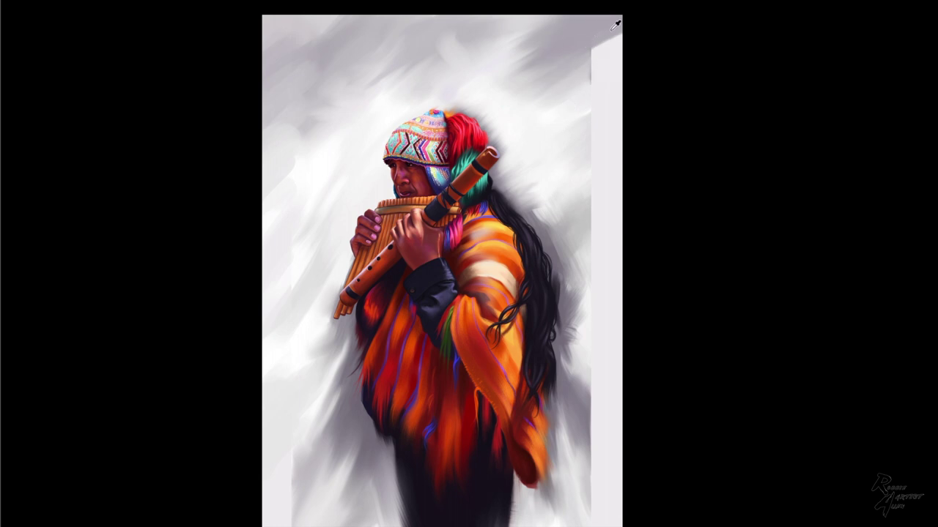
Cover the upper part of the right strip with diagonal grey and white strokes sampled from the neighbouring background.
{"action": "left_click_drag", "start_coordinate": [582, 59], "coordinate": [608, 41]}
{"action": "mouse_move", "coordinate": [558, 71]}
{"action": "left_mouse_down"}
{"action": "mouse_move", "coordinate": [606, 62]}
{"action": "mouse_move", "coordinate": [630, 40]}
{"action": "left_mouse_up"}
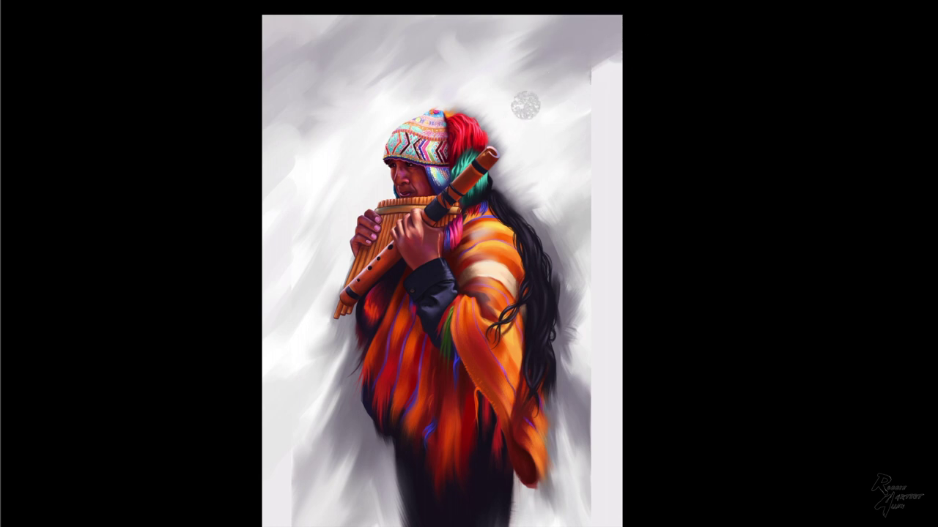
{"action": "left_click_drag", "start_coordinate": [523, 96], "coordinate": [615, 66]}
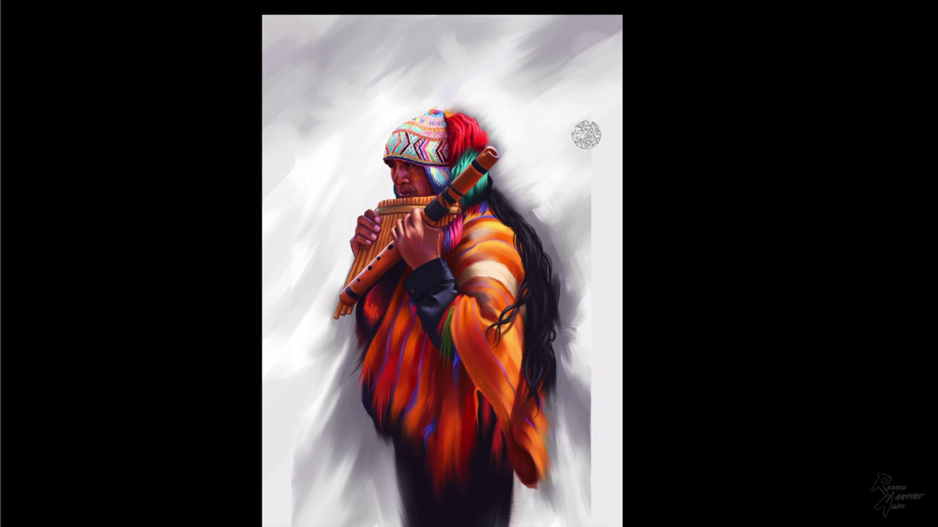
{"action": "left_click", "coordinate": [592, 139], "text": "alt"}
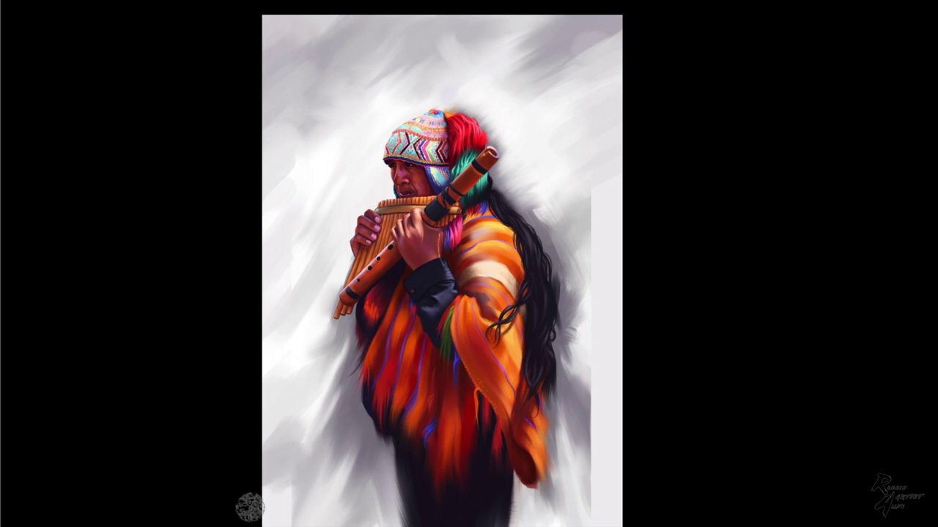
{"action": "left_click_drag", "start_coordinate": [377, 429], "coordinate": [398, 418]}
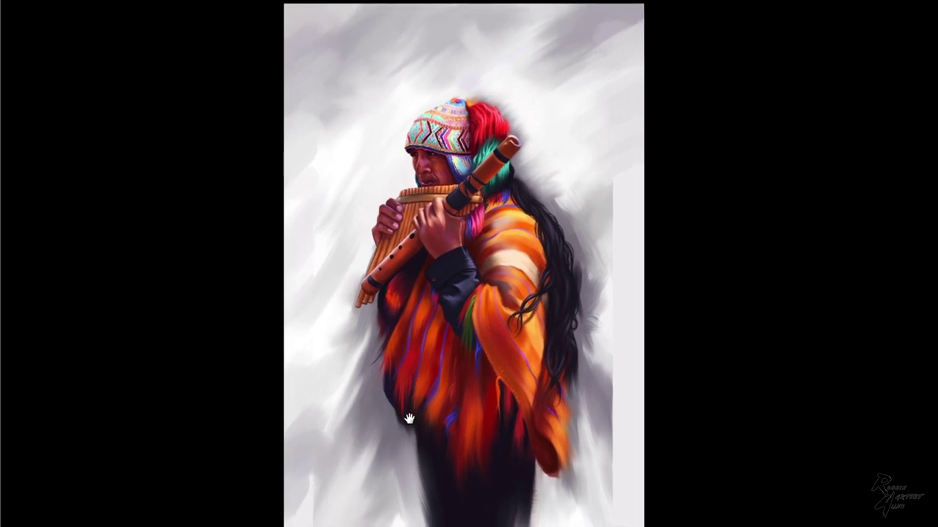